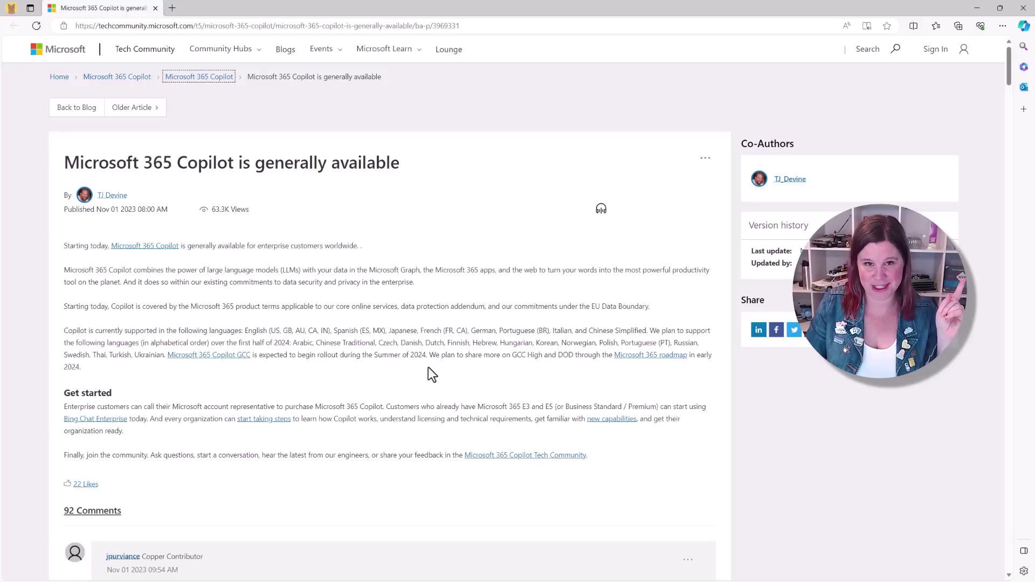
Step: Glance at the consumer Copilot chat beside the article, then minimize the article window to reveal the Work profile
{"action": "scroll", "coordinate": [428, 367], "scroll_direction": "down", "scroll_amount": 8}
{"action": "scroll", "coordinate": [427, 367], "scroll_direction": "down", "scroll_amount": 16}
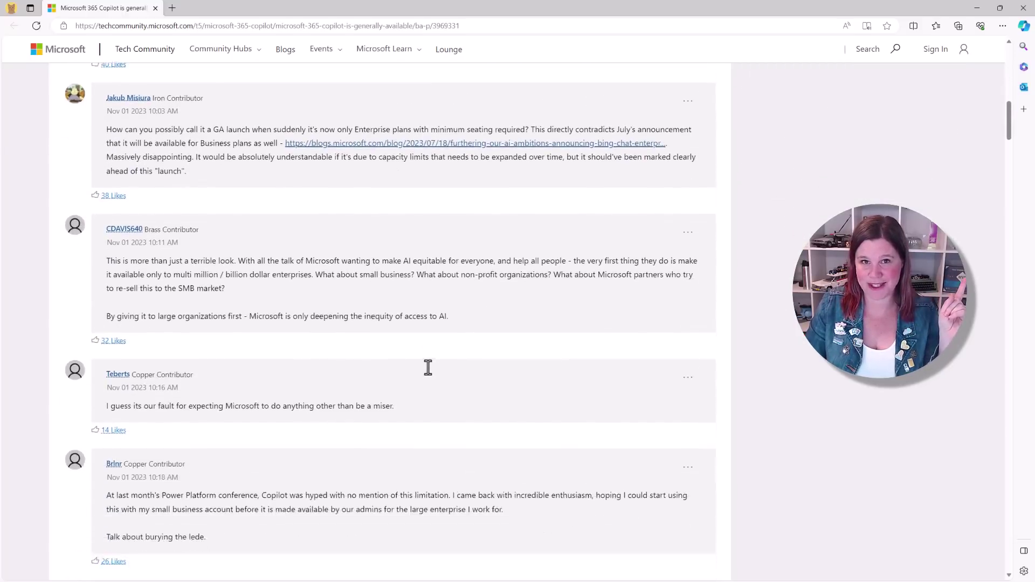
{"action": "scroll", "coordinate": [428, 368], "scroll_direction": "down", "scroll_amount": 11}
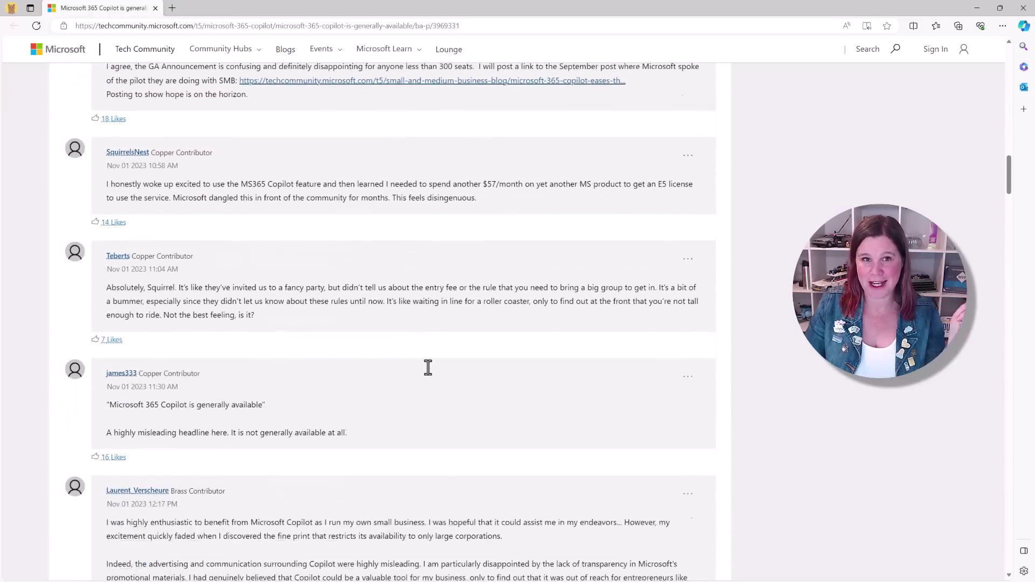
{"action": "scroll", "coordinate": [427, 367], "scroll_direction": "up", "scroll_amount": 20}
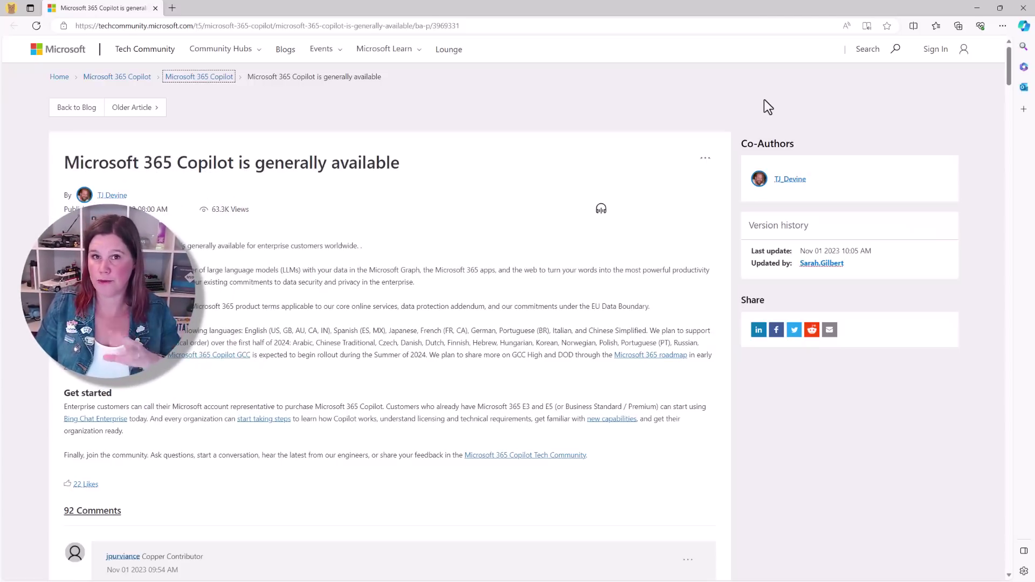
{"action": "left_click", "coordinate": [1025, 28]}
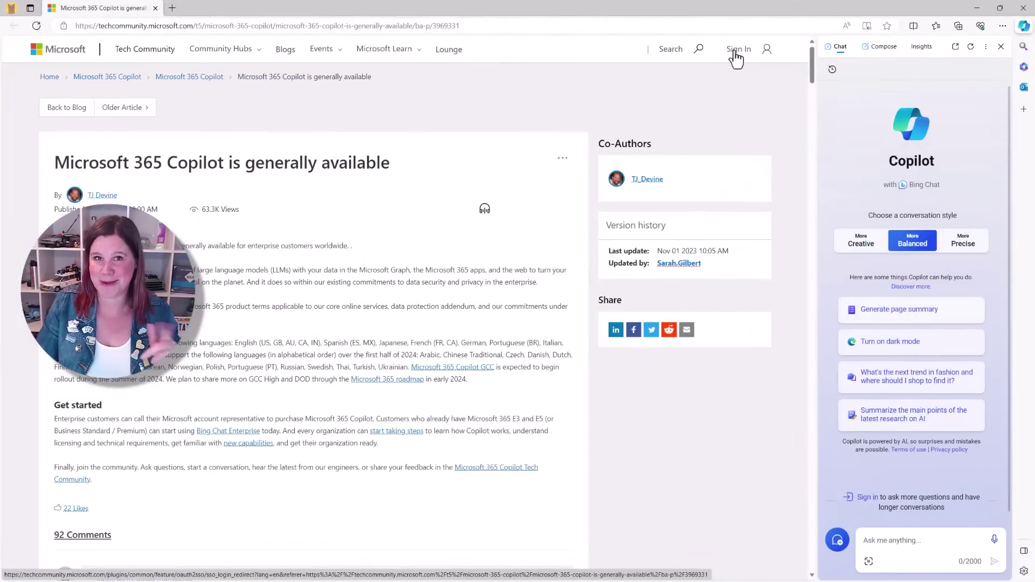
{"action": "left_click", "coordinate": [977, 7]}
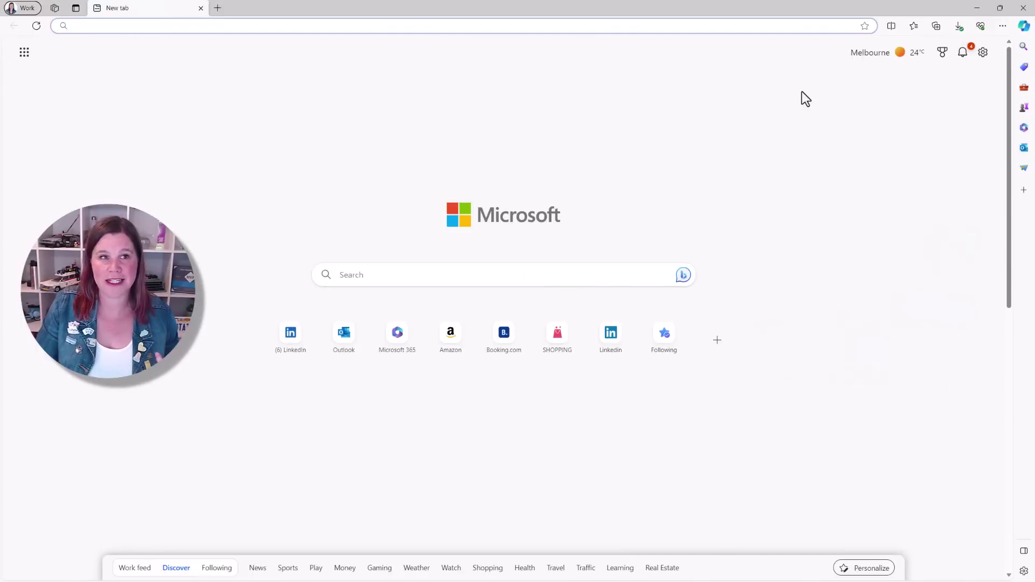
Step: Open Bing Chat Enterprise with Ctrl+Shift+Period and dismiss the 'new Bing with images' announcement
{"action": "key", "text": "ctrl+shift+period"}
{"action": "scroll", "coordinate": [837, 168], "scroll_direction": "down", "scroll_amount": 1}
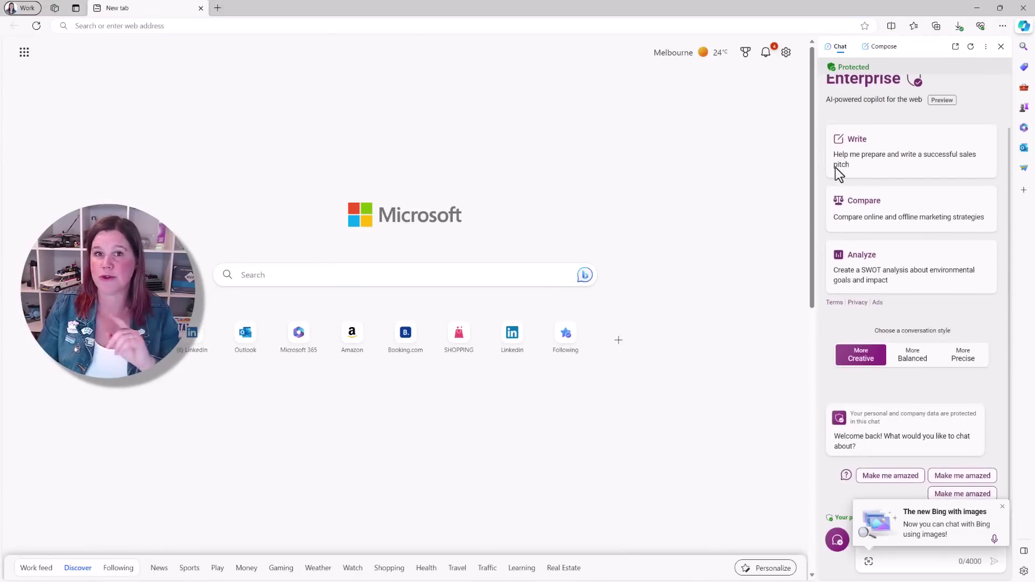
{"action": "scroll", "coordinate": [873, 148], "scroll_direction": "up", "scroll_amount": 1}
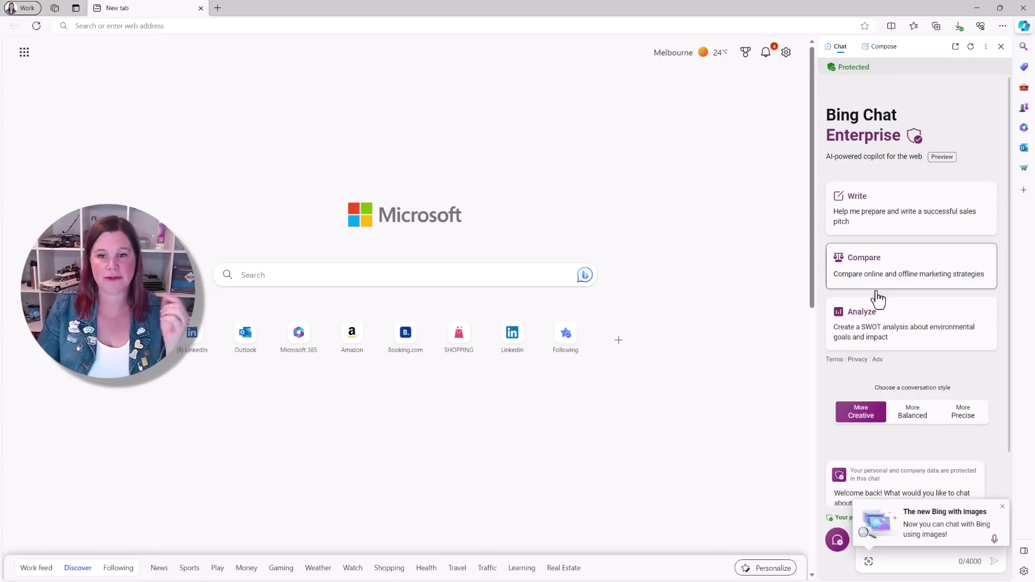
{"action": "left_click", "coordinate": [1002, 507]}
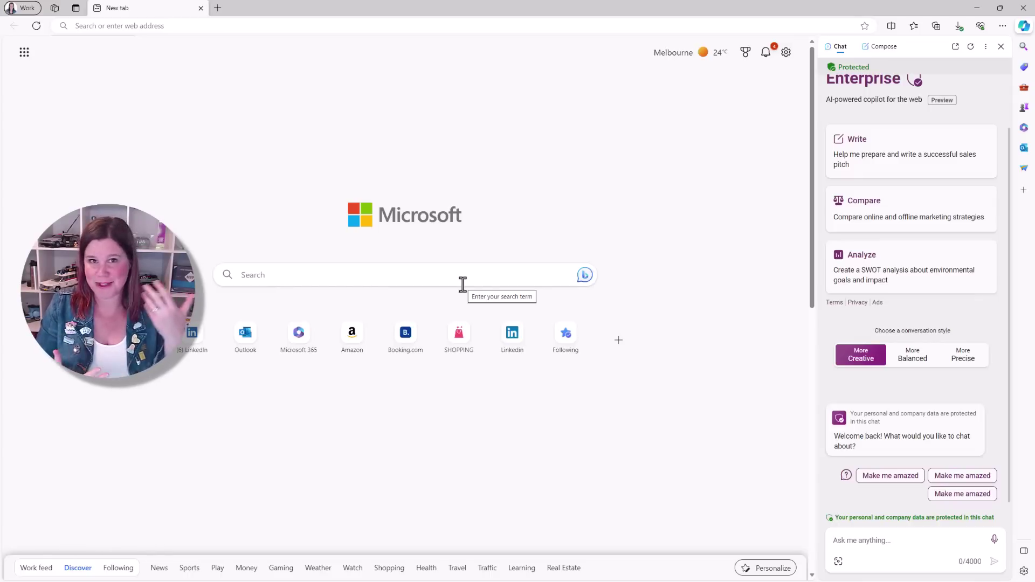
Step: Ask for suitable times next week for a call between Melbourne and a customer in Portoroz, Slovenia
{"action": "left_click", "coordinate": [863, 540]}
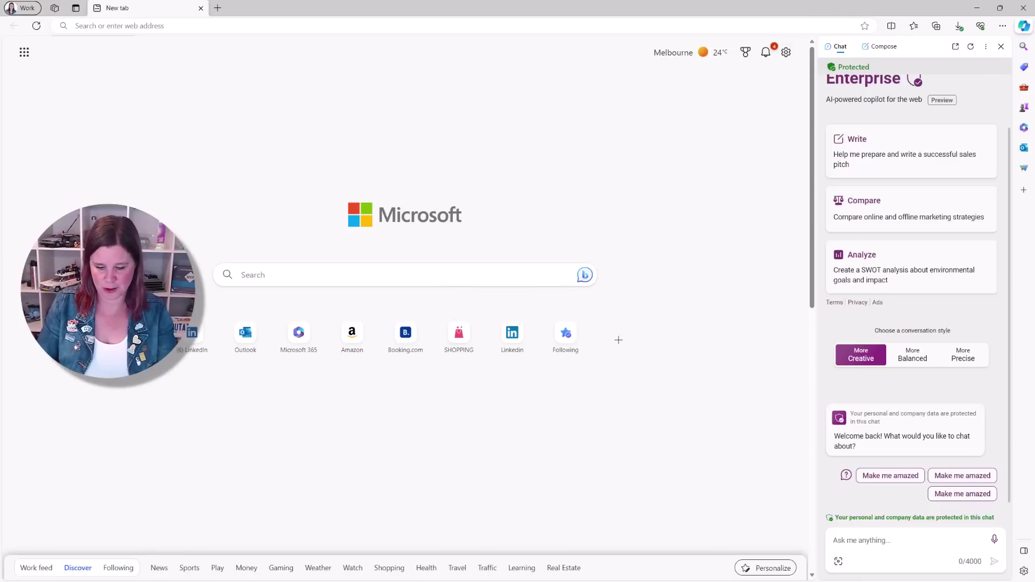
{"action": "type", "text": "I am in Melb"}
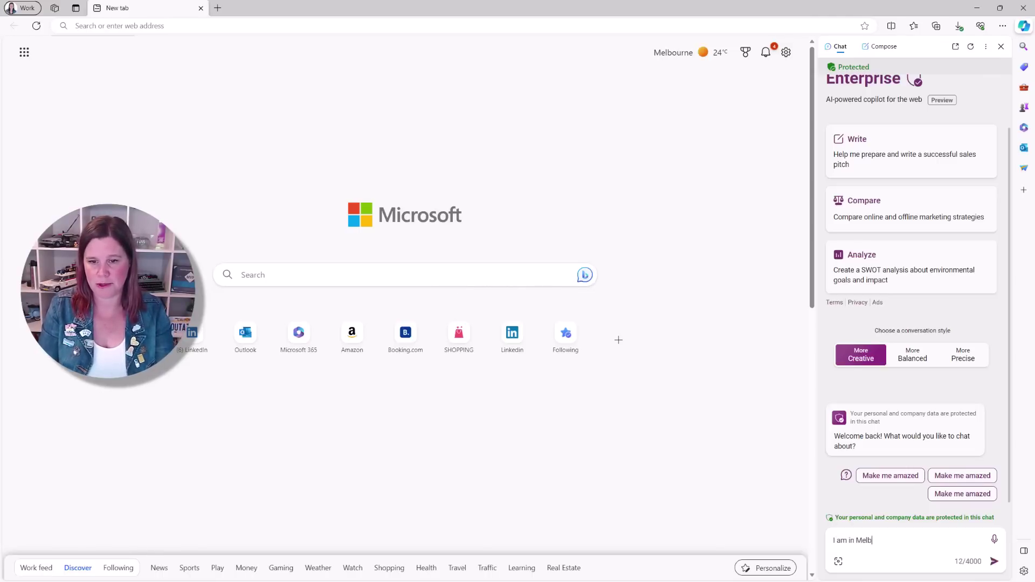
{"action": "type", "text": "ourne Australia and"}
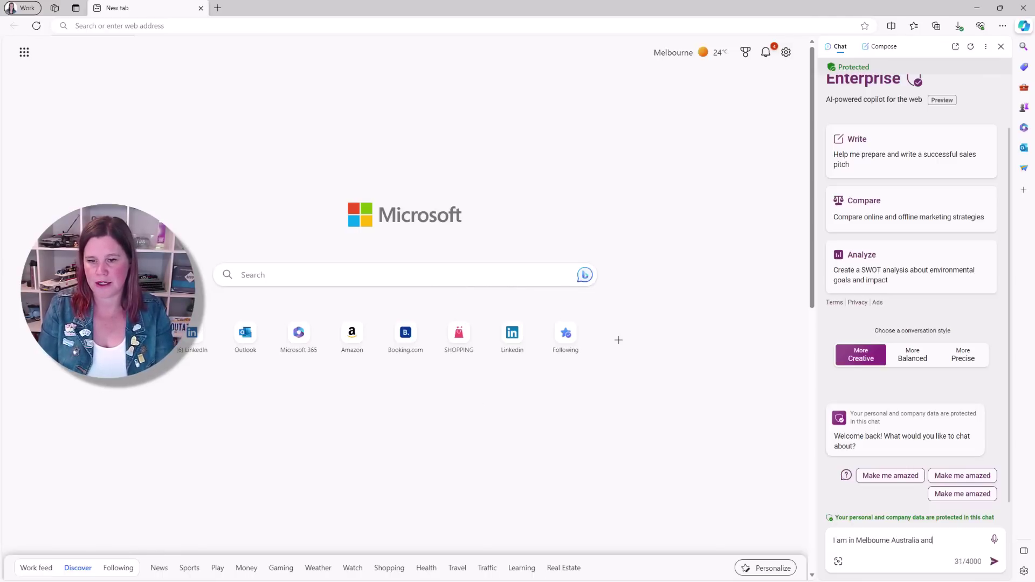
{"action": "type", "text": " I need to set up a cal"}
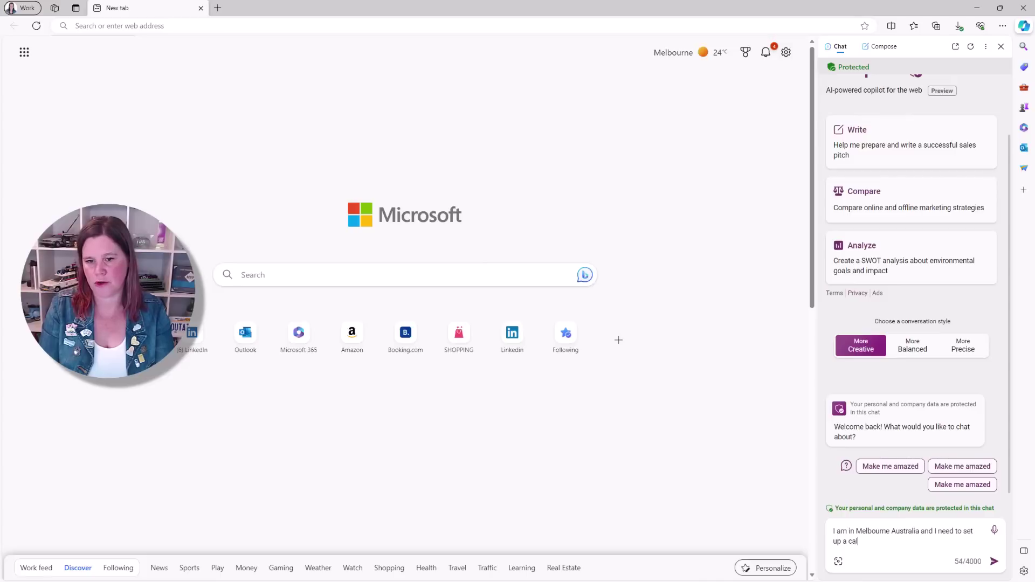
{"action": "type", "text": "l with a customer in Portoroz Sloveo"}
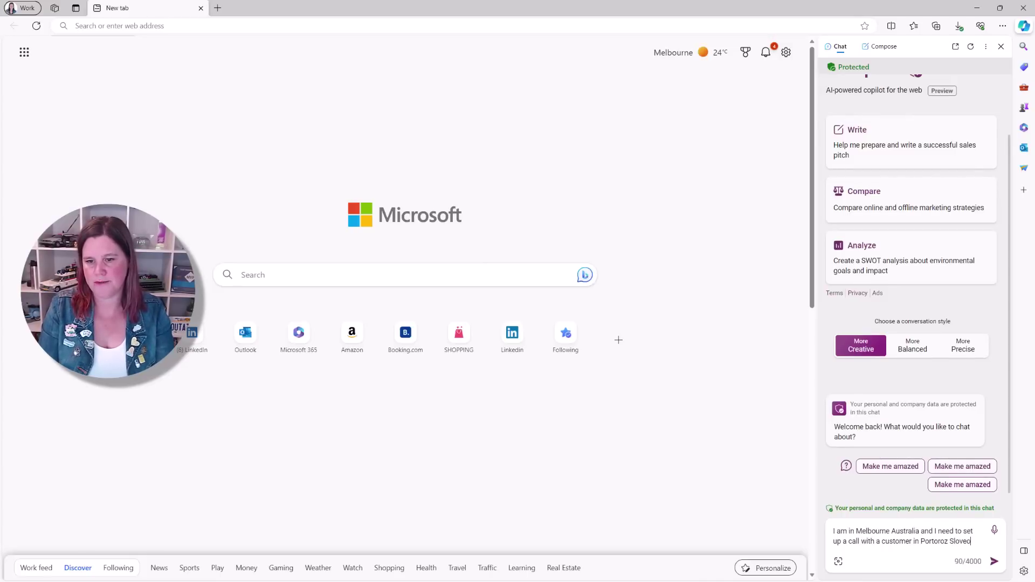
{"action": "key", "text": "BackSpace"}
{"action": "type", "text": "nia next week, please sugg"}
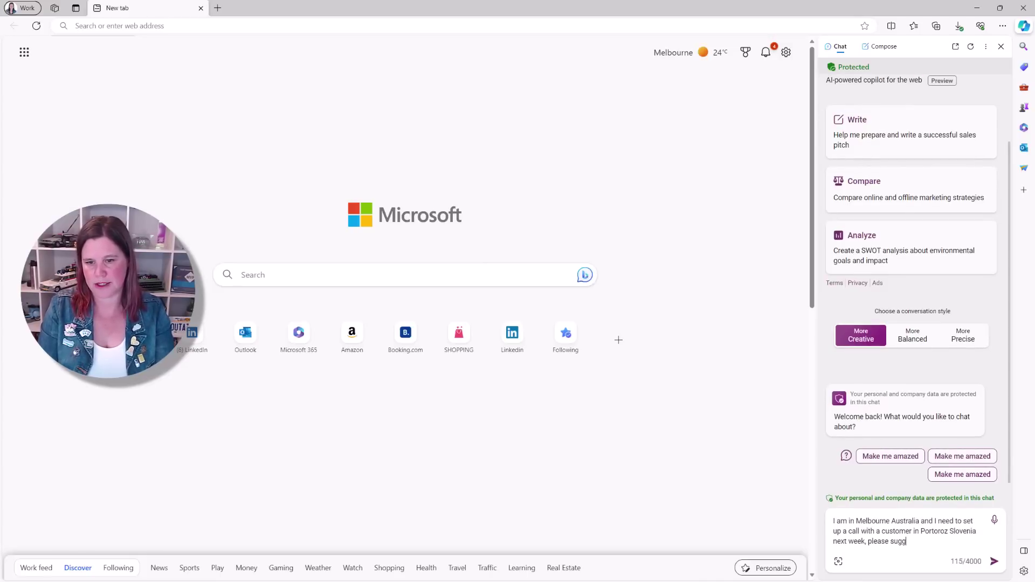
{"action": "type", "text": "est somesui"}
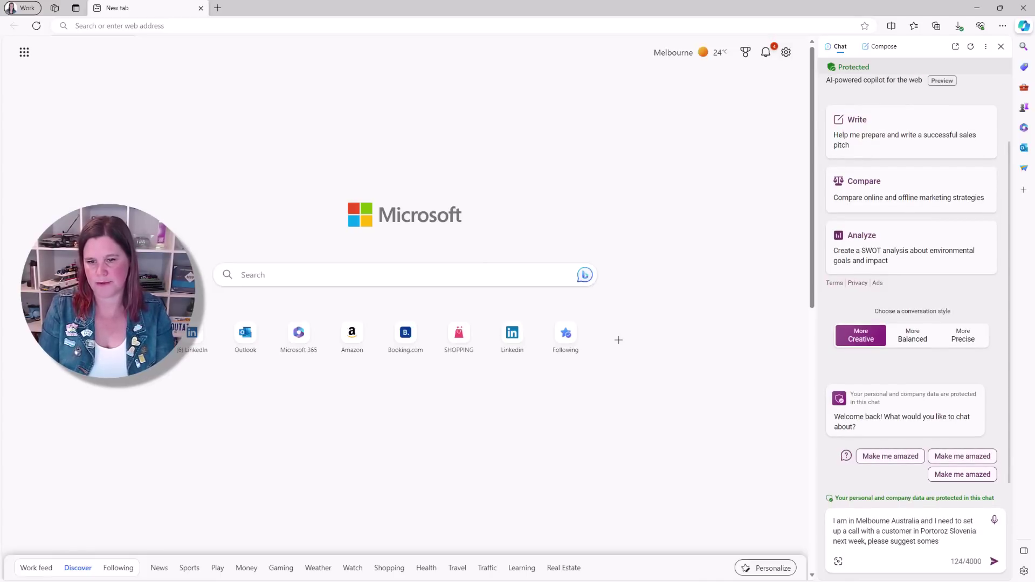
{"action": "type", "text": "suitable times"}
{"action": "key", "text": "Return"}
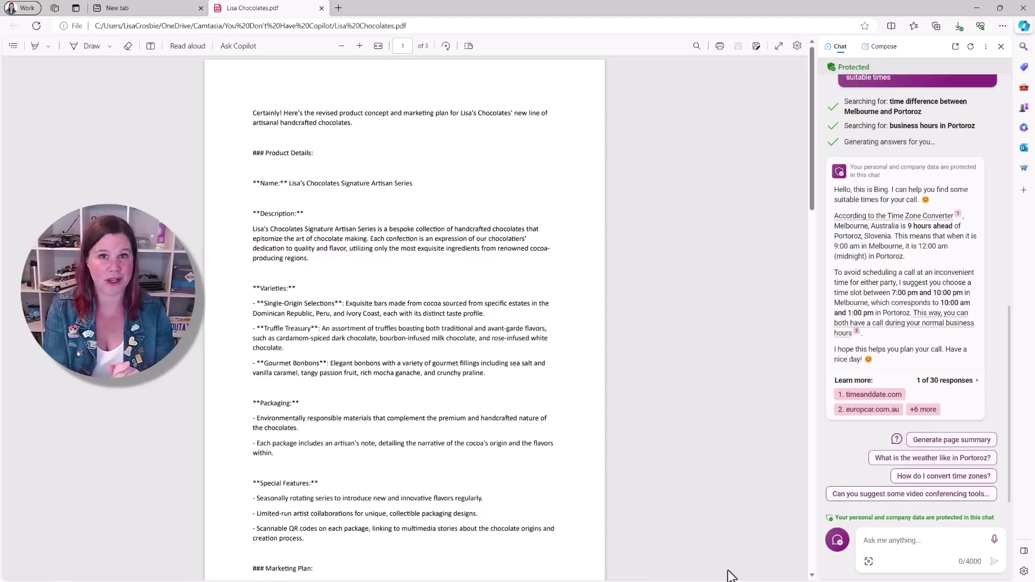
Step: Start a new topic and send 'summarise this document' about the open chocolate product-plan PDF
{"action": "left_click", "coordinate": [894, 544]}
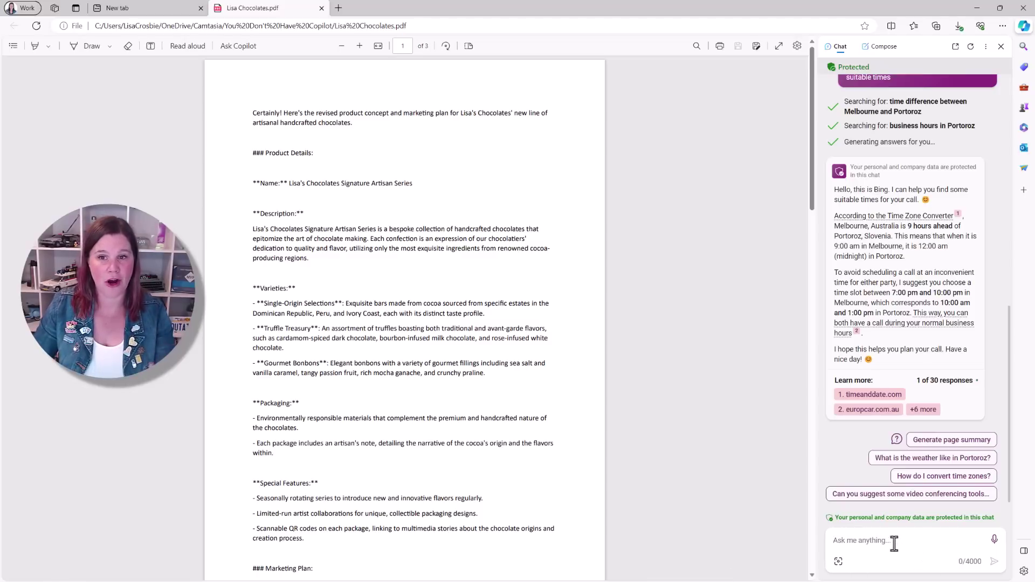
{"action": "type", "text": "Summarise"}
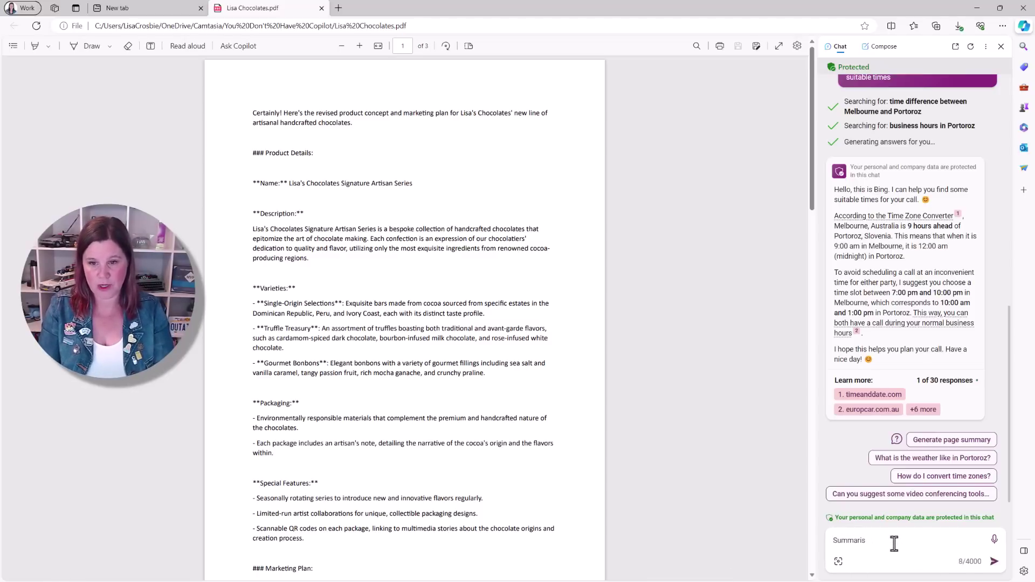
{"action": "key", "text": "BackSpace"}
{"action": "key", "text": "BackSpace"}
{"action": "key", "text": "BackSpace"}
{"action": "key", "text": "BackSpace"}
{"action": "key", "text": "BackSpace"}
{"action": "key", "text": "BackSpace"}
{"action": "key", "text": "BackSpace"}
{"action": "key", "text": "BackSpace"}
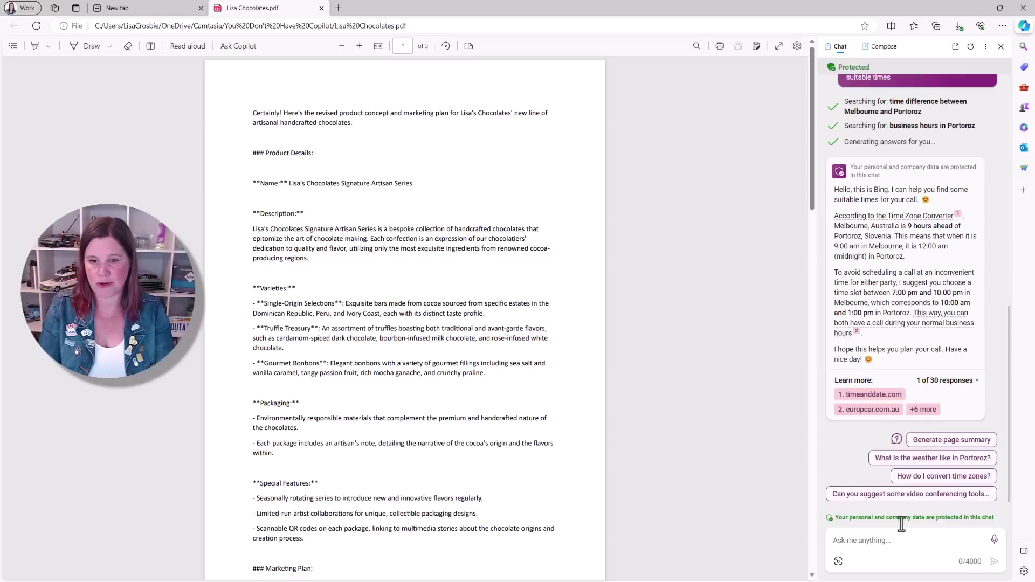
{"action": "left_click", "coordinate": [836, 458]}
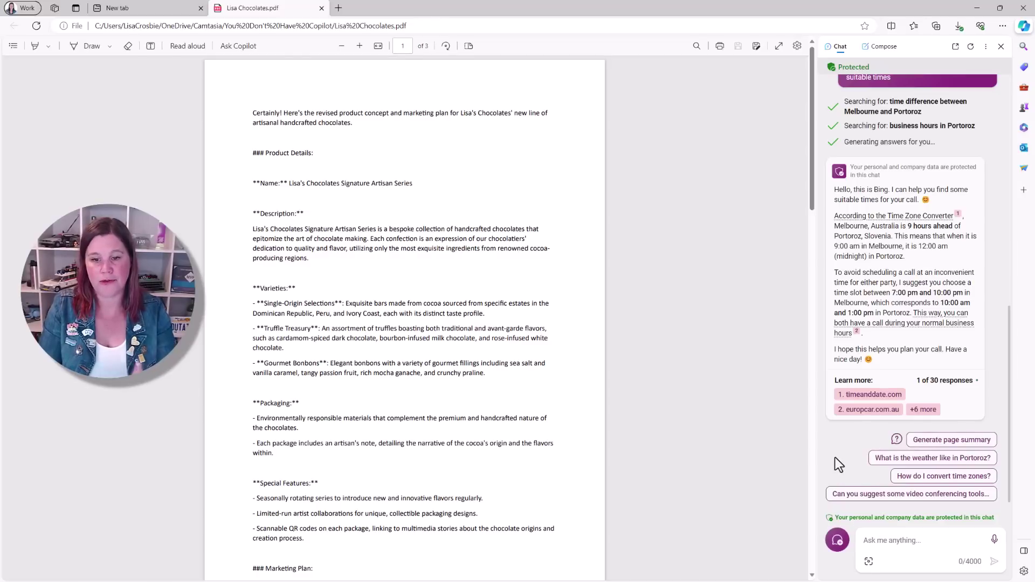
{"action": "left_click", "coordinate": [835, 540]}
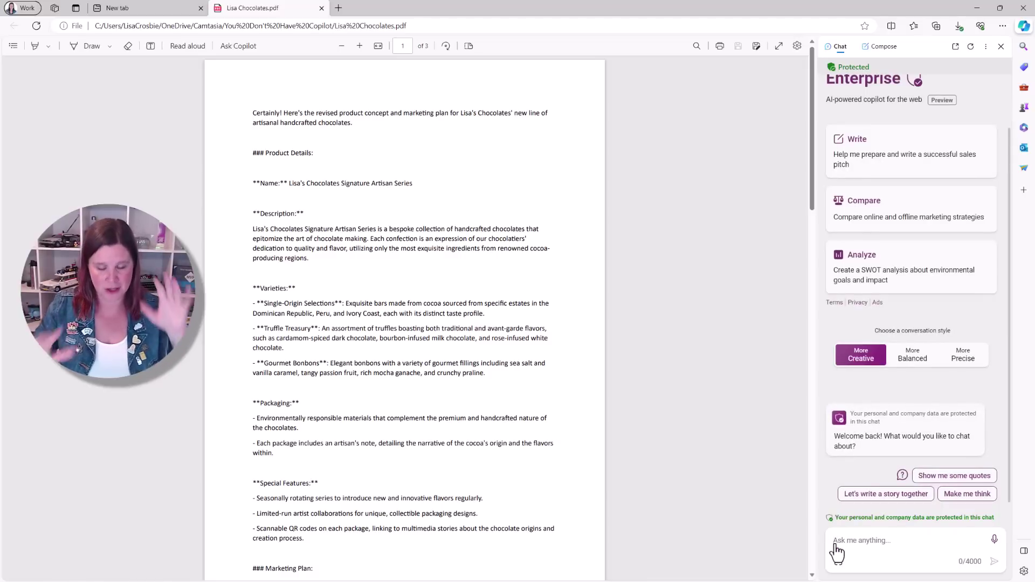
{"action": "type", "text": "summarise thi"}
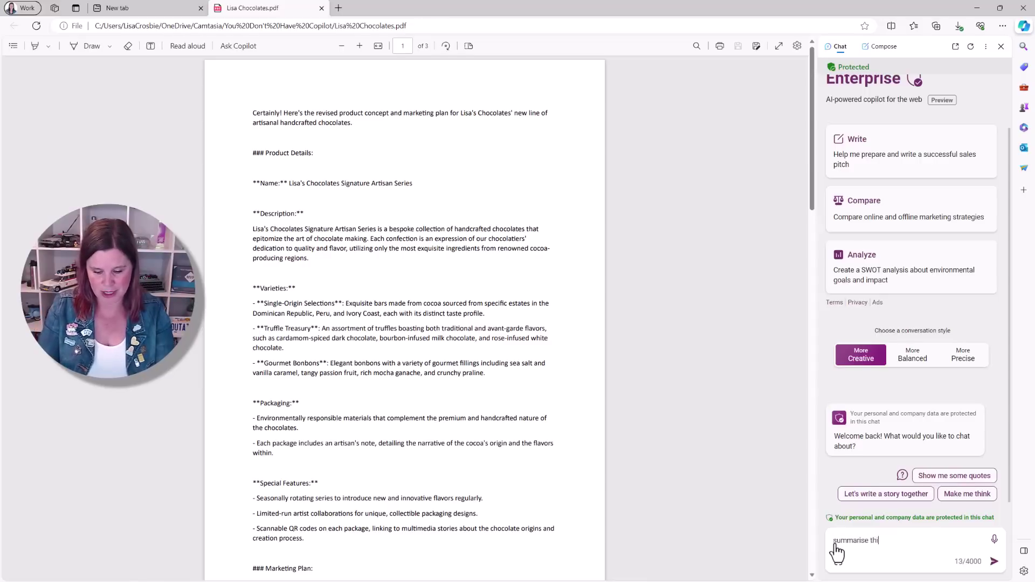
{"action": "type", "text": "s document"}
{"action": "key", "text": "Return"}
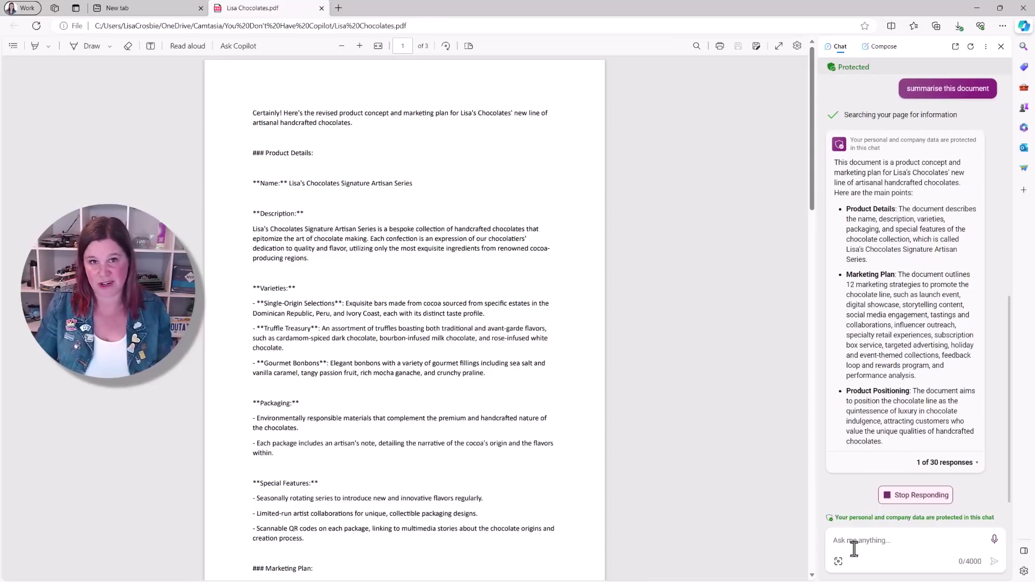
Step: Request a LinkedIn post under 200 words promoting the new brand, focused on the gourmet bonbons
{"action": "type", "text": "W"}
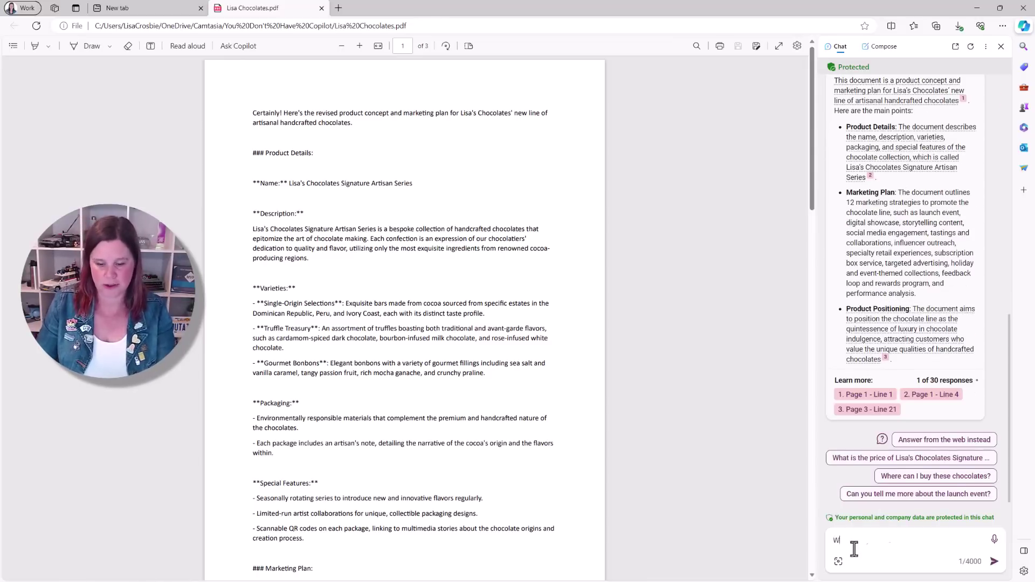
{"action": "type", "text": "rite me a linkedin"}
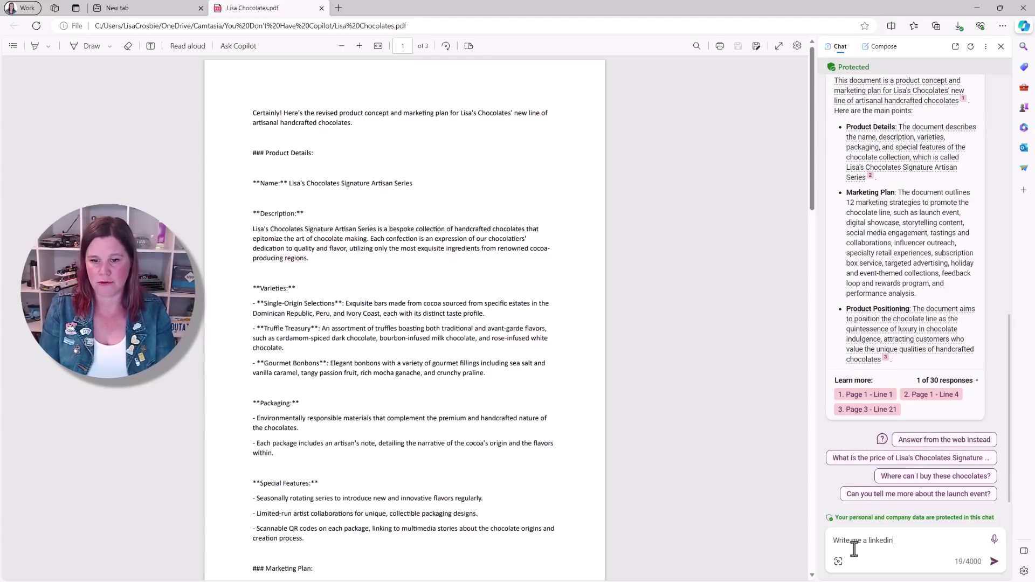
{"action": "type", "text": " post to p"}
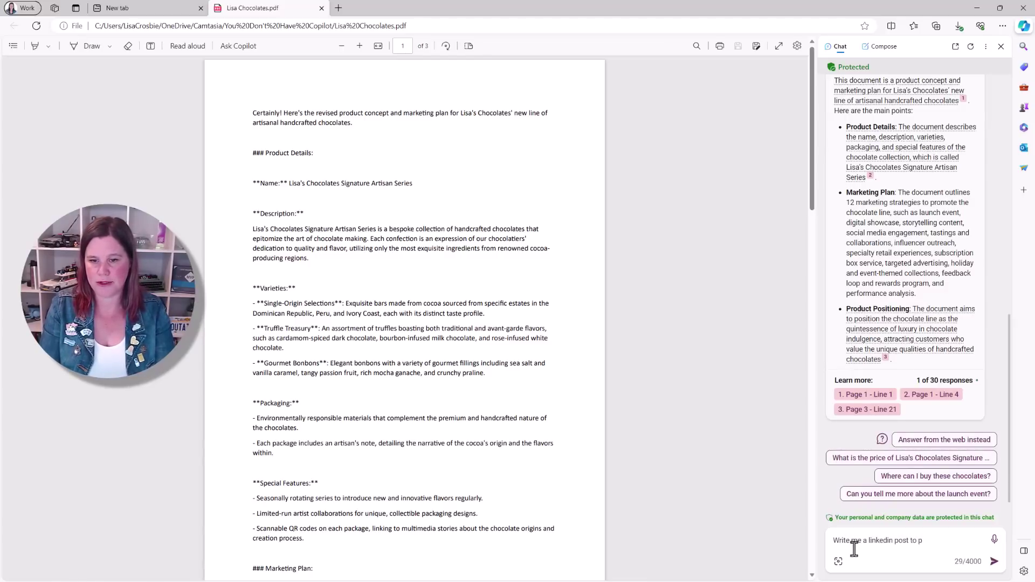
{"action": "type", "text": "romote the new b"}
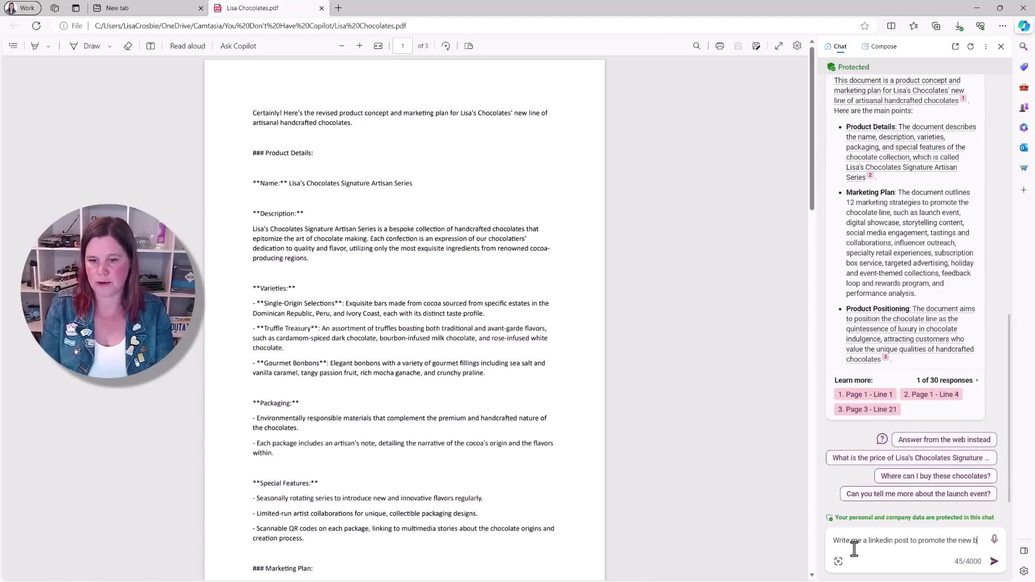
{"action": "type", "text": "rand. It should be no more than 200 word"}
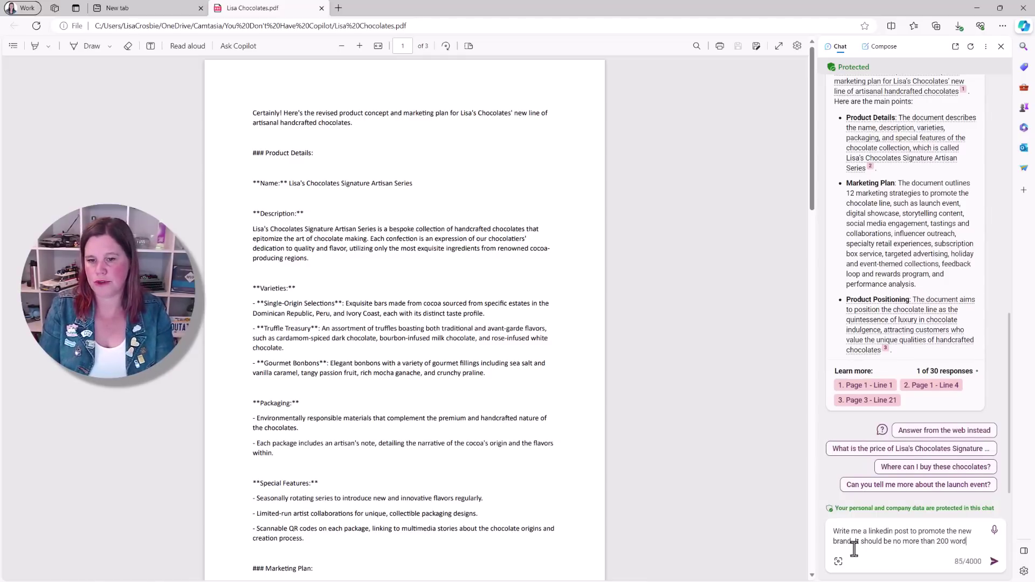
{"action": "type", "text": "and"}
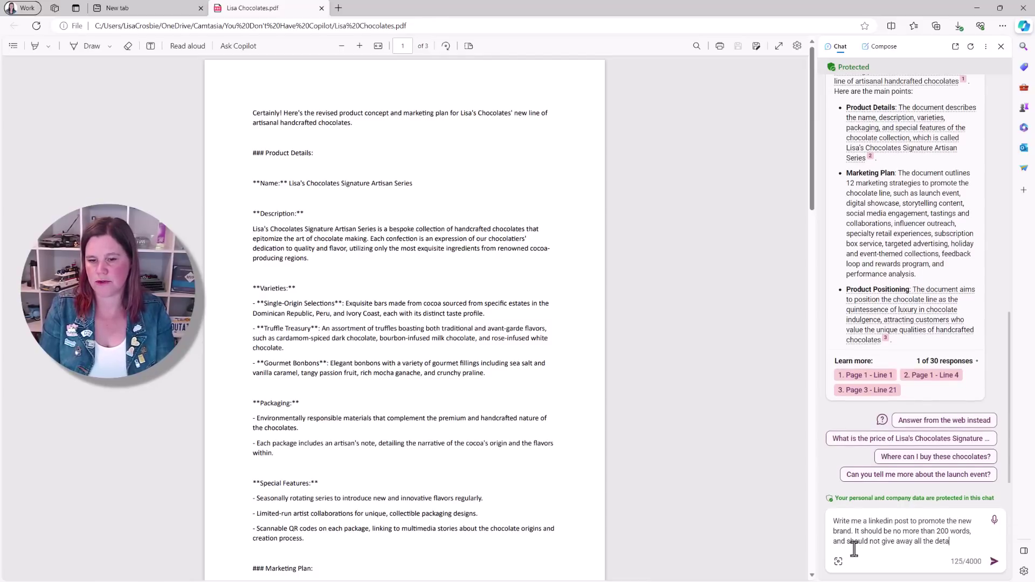
{"action": "type", "text": "us on"}
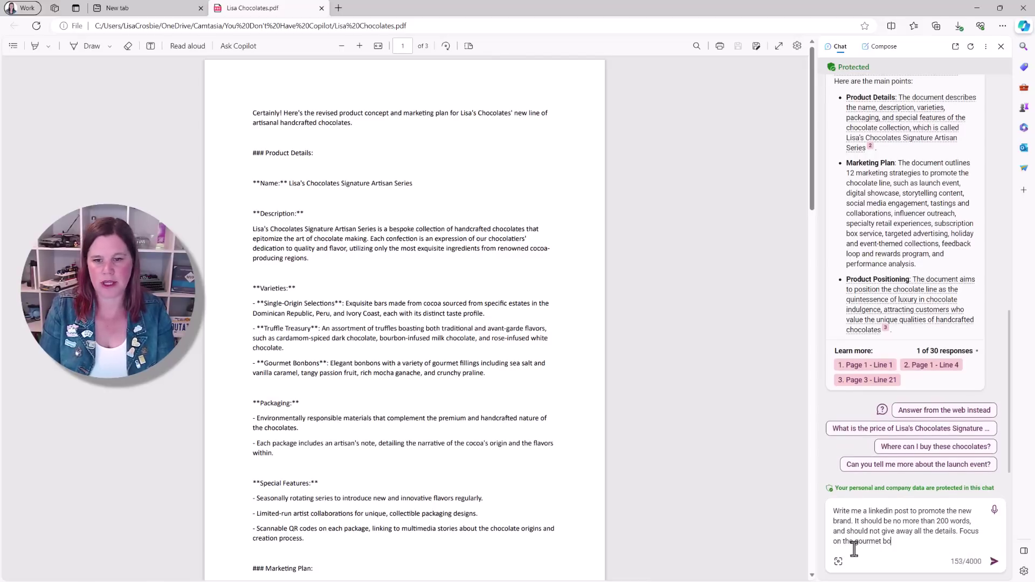
{"action": "type", "text": " the gourmet bonbons"}
{"action": "key", "text": "Return"}
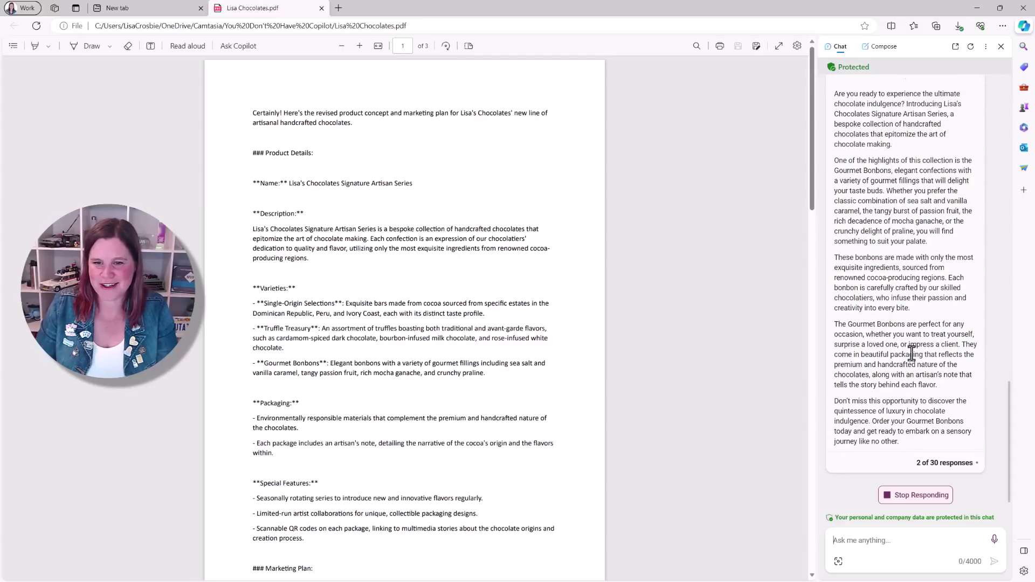
Step: Check the LinkedIn post's citations 1, 2 and 3 against their source sentences in the chocolates PDF
{"action": "scroll", "coordinate": [899, 334], "scroll_direction": "up", "scroll_amount": 5}
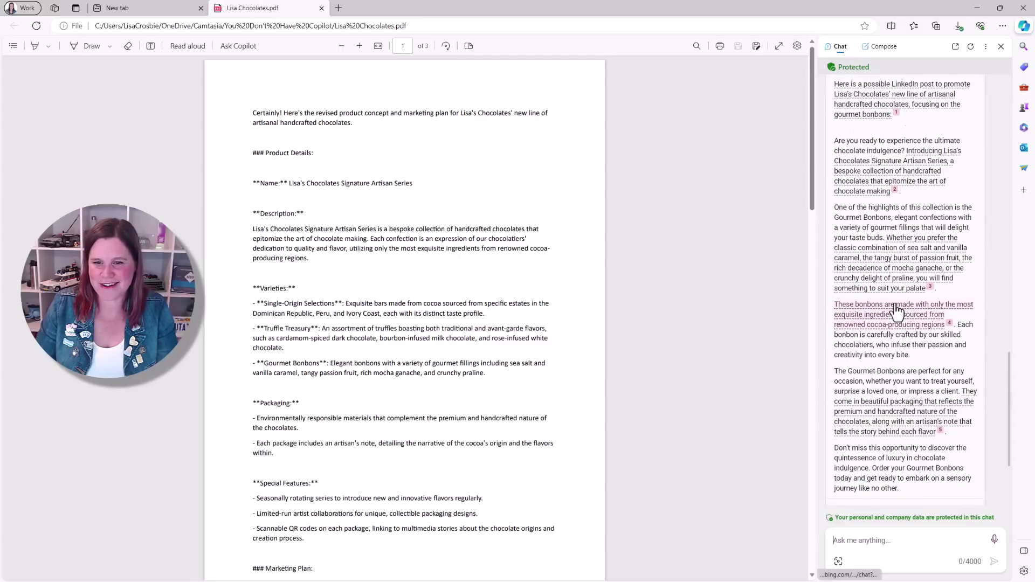
{"action": "scroll", "coordinate": [897, 311], "scroll_direction": "up", "scroll_amount": 2}
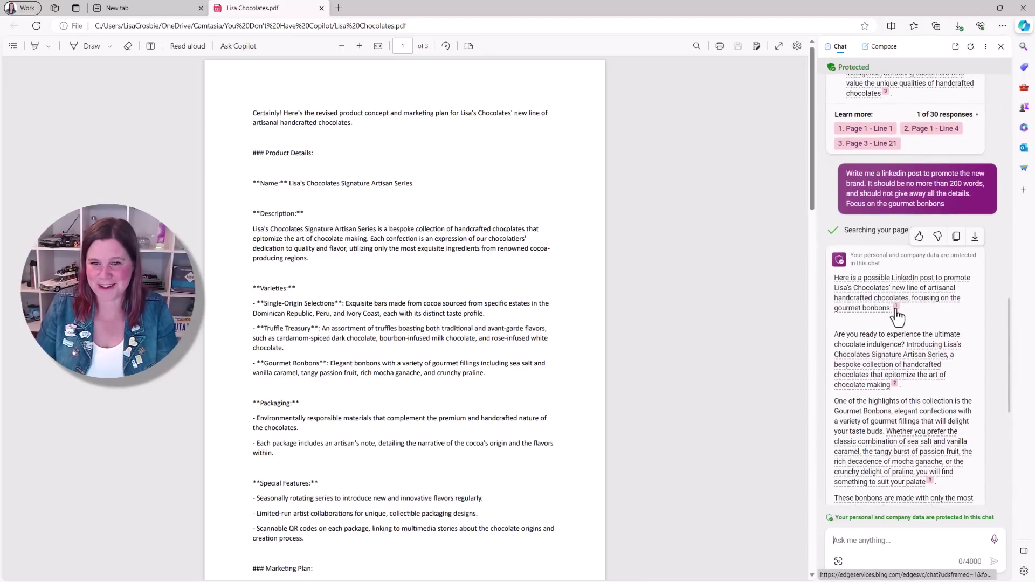
{"action": "left_click", "coordinate": [895, 311]}
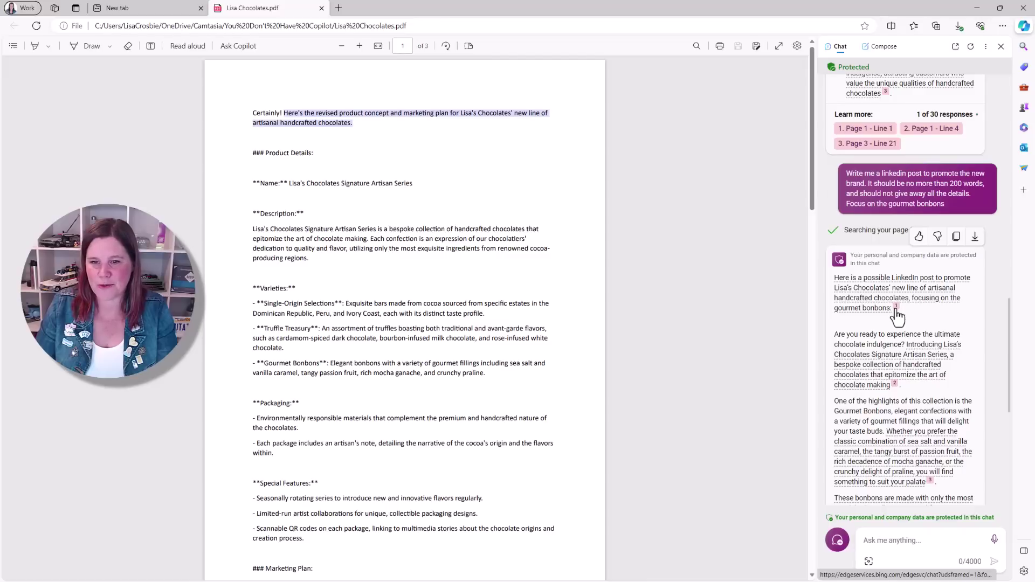
{"action": "left_click", "coordinate": [895, 384]}
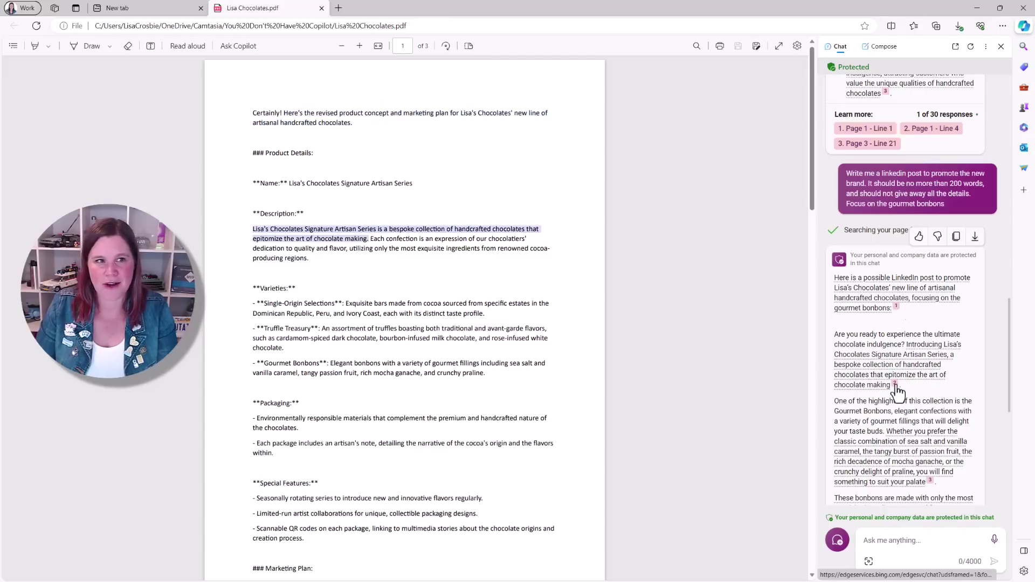
{"action": "scroll", "coordinate": [898, 393], "scroll_direction": "down", "scroll_amount": 1}
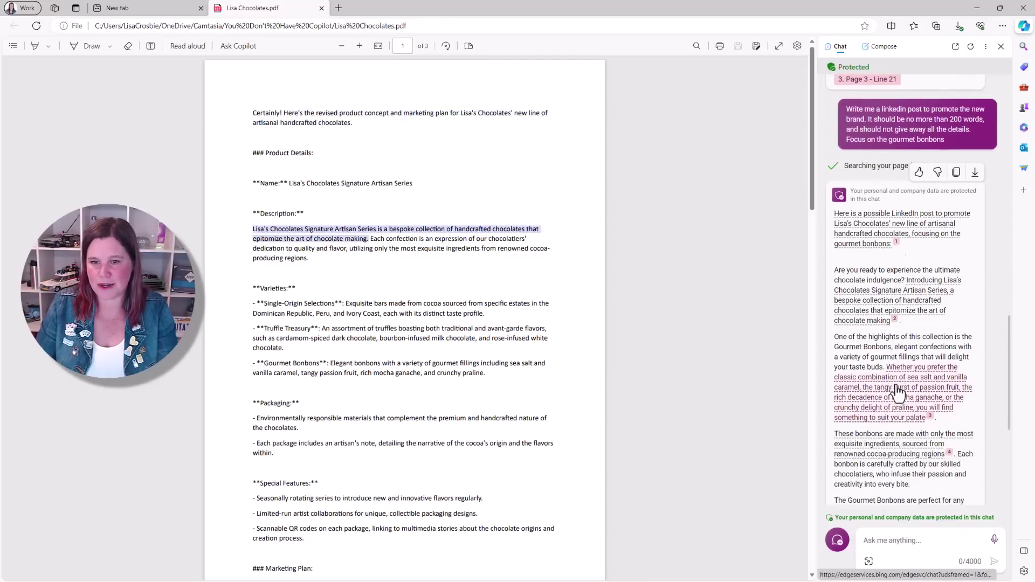
{"action": "left_click", "coordinate": [930, 416]}
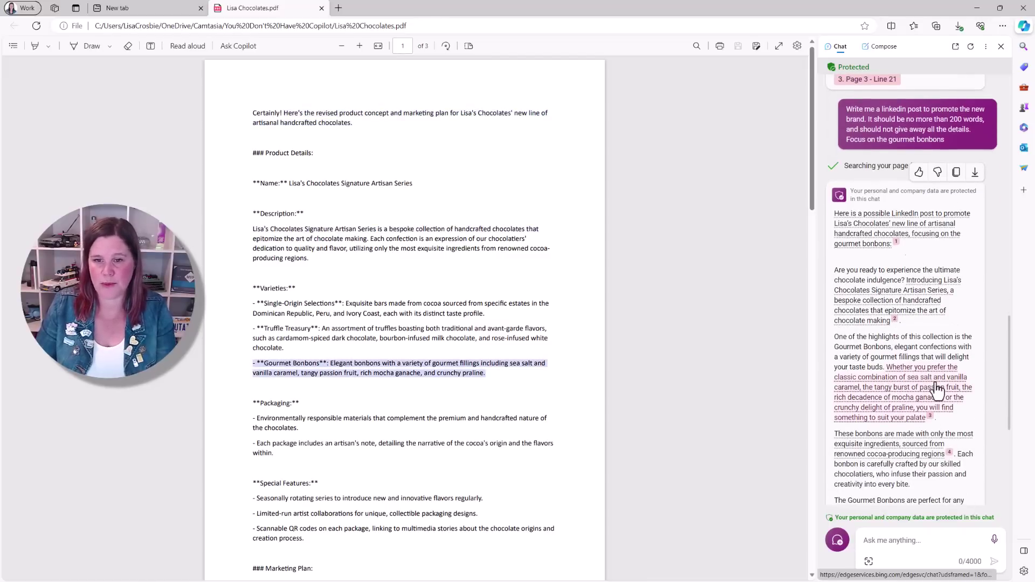
{"action": "left_click", "coordinate": [900, 543]}
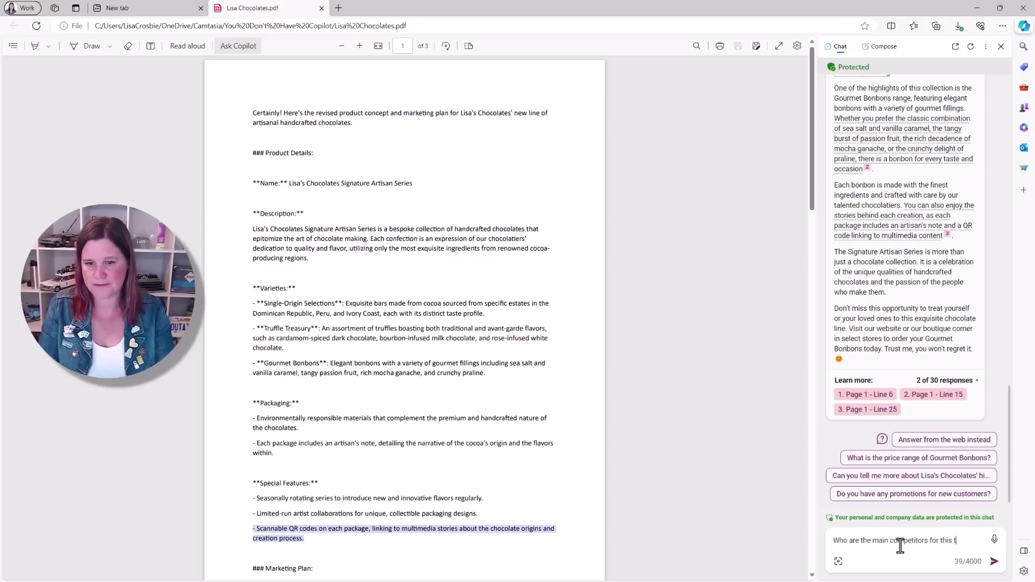
Step: Ask who the main competitors are for this chocolate and read the answer naming Recchiuti, Koko Black and others
{"action": "type", "text": "Who are the main competitors for this type of co"}
{"action": "key", "text": "BackSpace"}
{"action": "type", "text": "hocolate"}
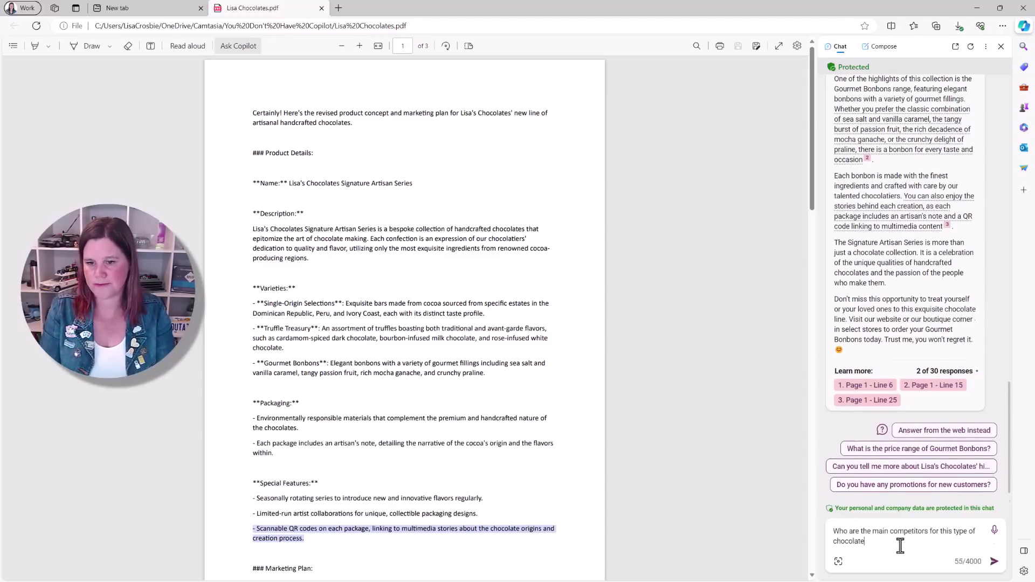
{"action": "key", "text": "Return"}
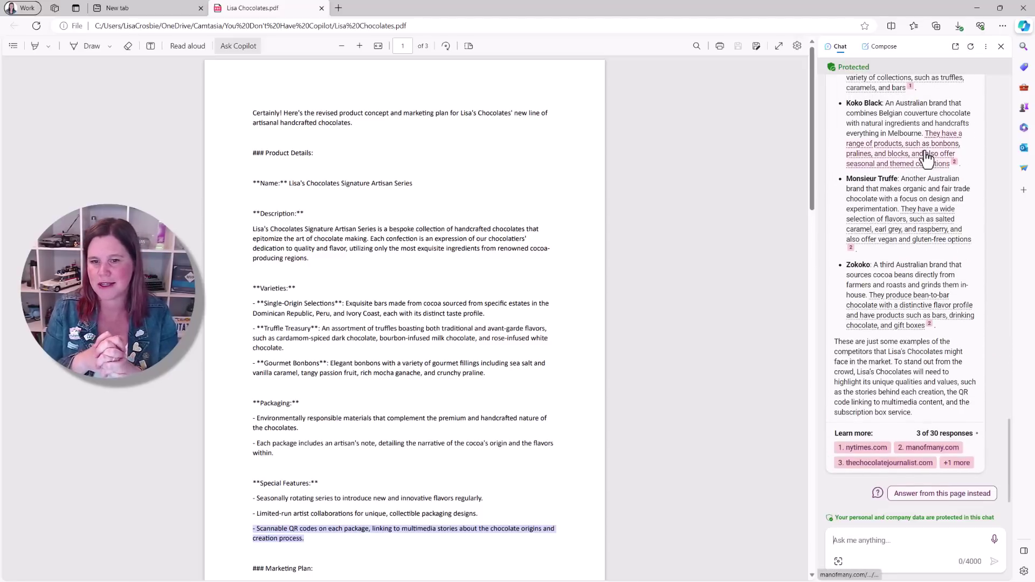
{"action": "scroll", "coordinate": [911, 235], "scroll_direction": "up", "scroll_amount": 5}
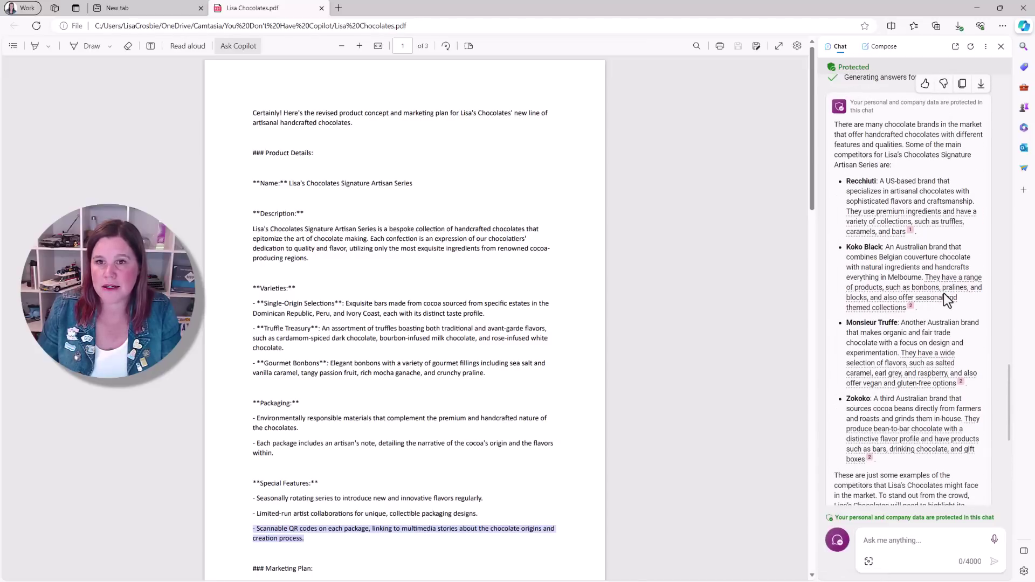
Step: Open the cited article on Australian chocolate brands and navigate to Koko Black's Recipes page
{"action": "left_click", "coordinate": [904, 308]}
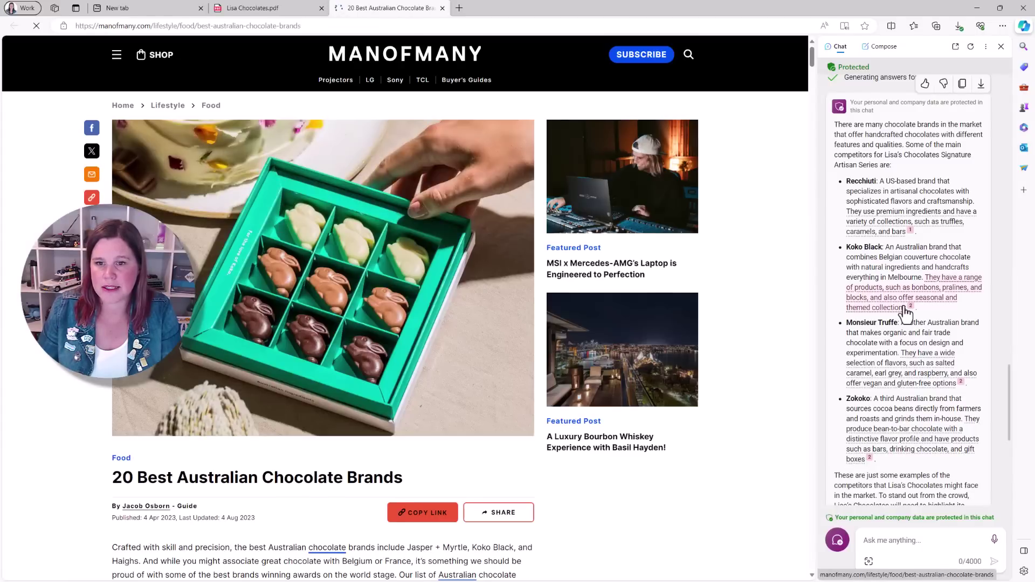
{"action": "scroll", "coordinate": [366, 422], "scroll_direction": "down", "scroll_amount": 5}
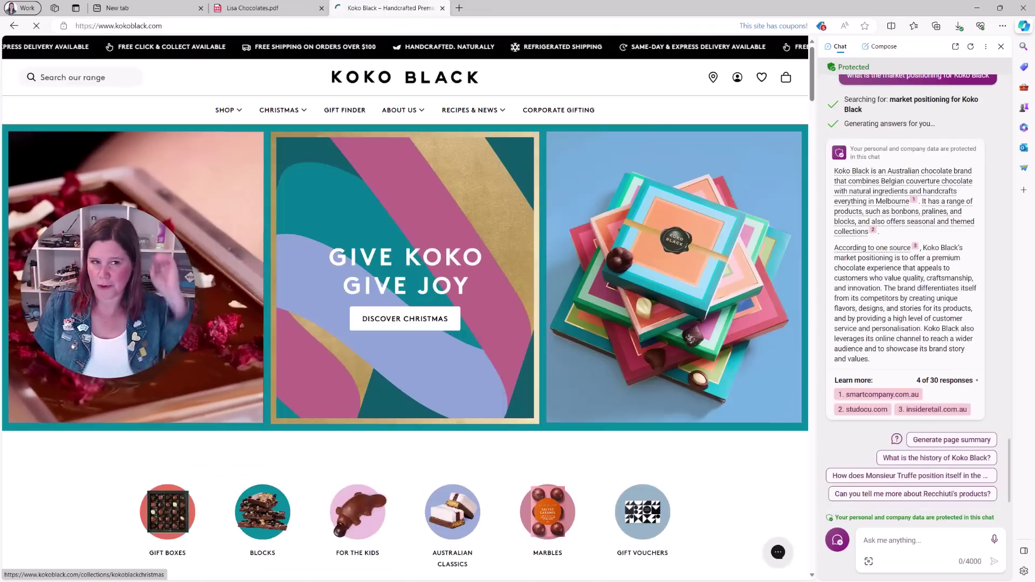
{"action": "mouse_move", "coordinate": [452, 115]}
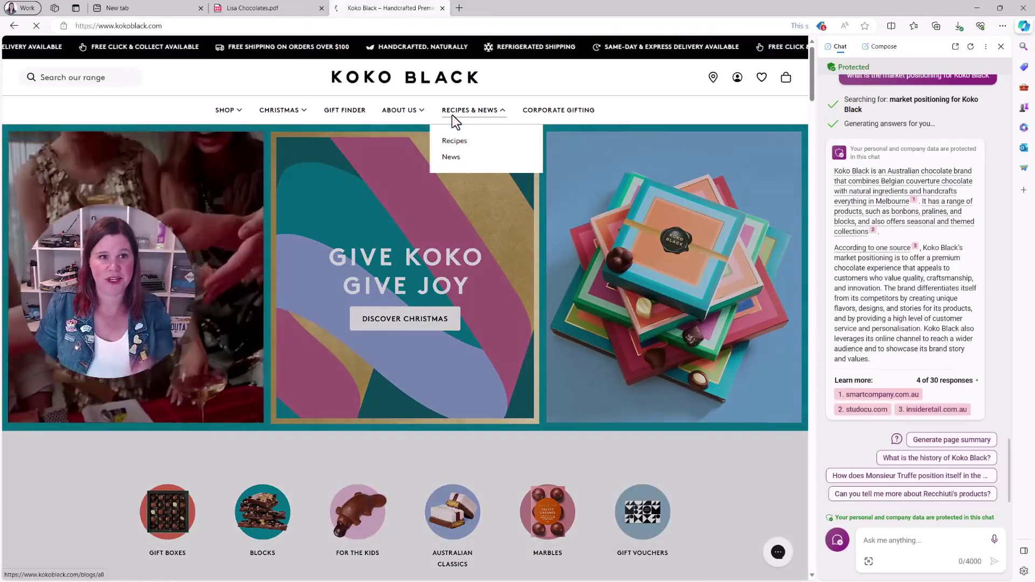
{"action": "left_click", "coordinate": [453, 142]}
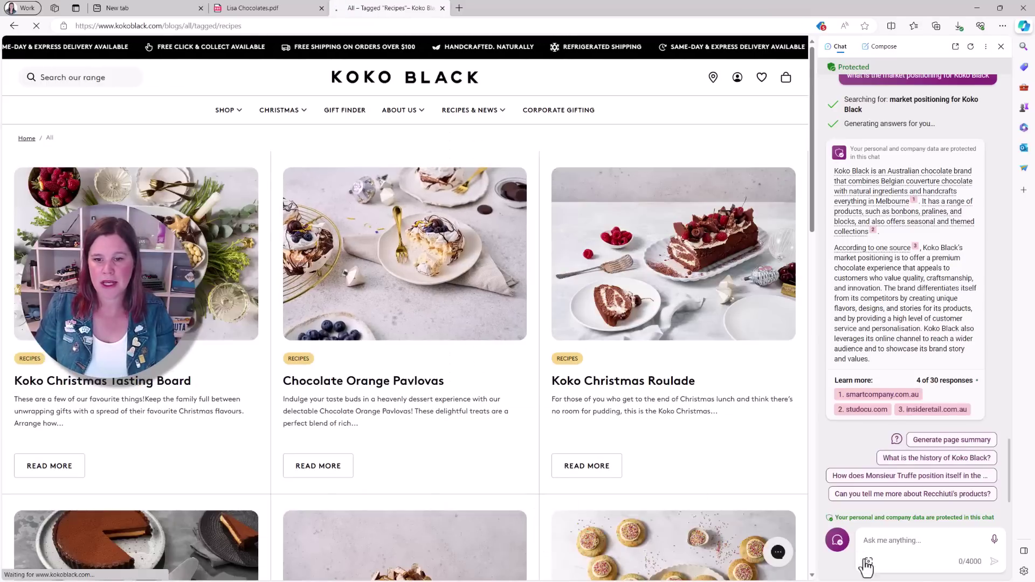
Step: Request a table of every Koko Black recipe with name and short description, then close the newsletter popup
{"action": "left_click", "coordinate": [881, 545]}
{"action": "type", "text": "Give me "}
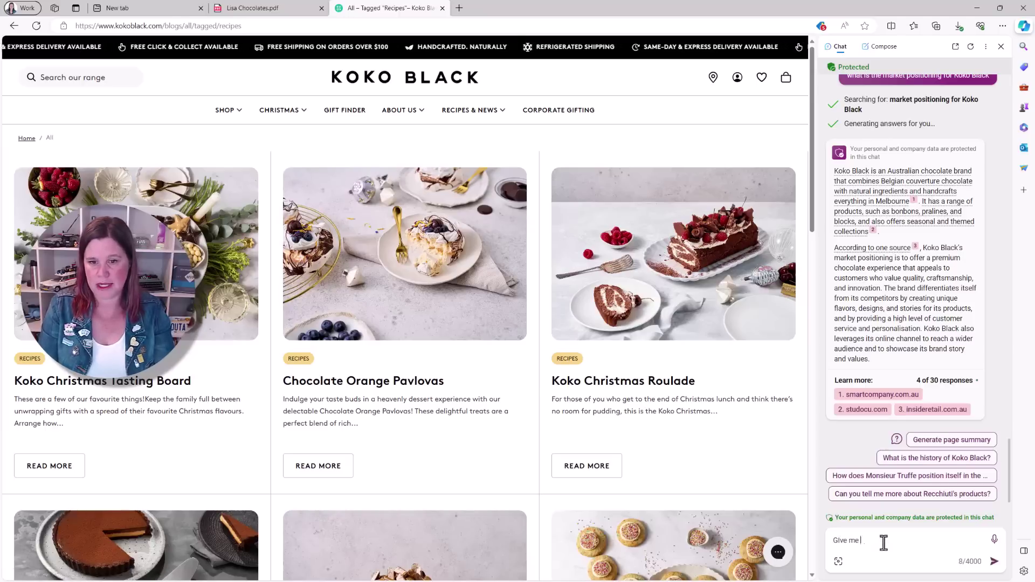
{"action": "type", "text": "a list of all the recipies on this si"}
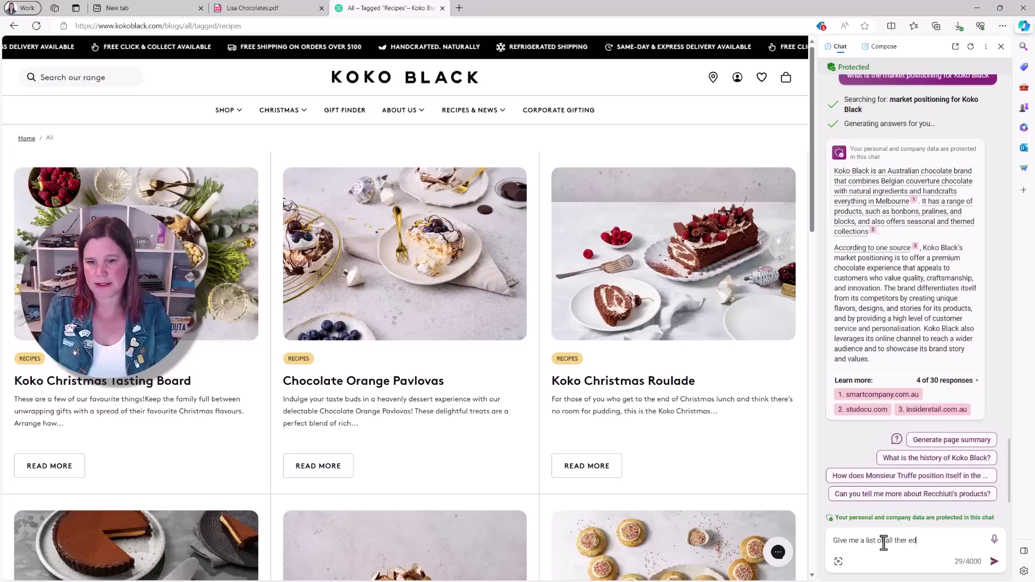
{"action": "type", "text": "te. Put"}
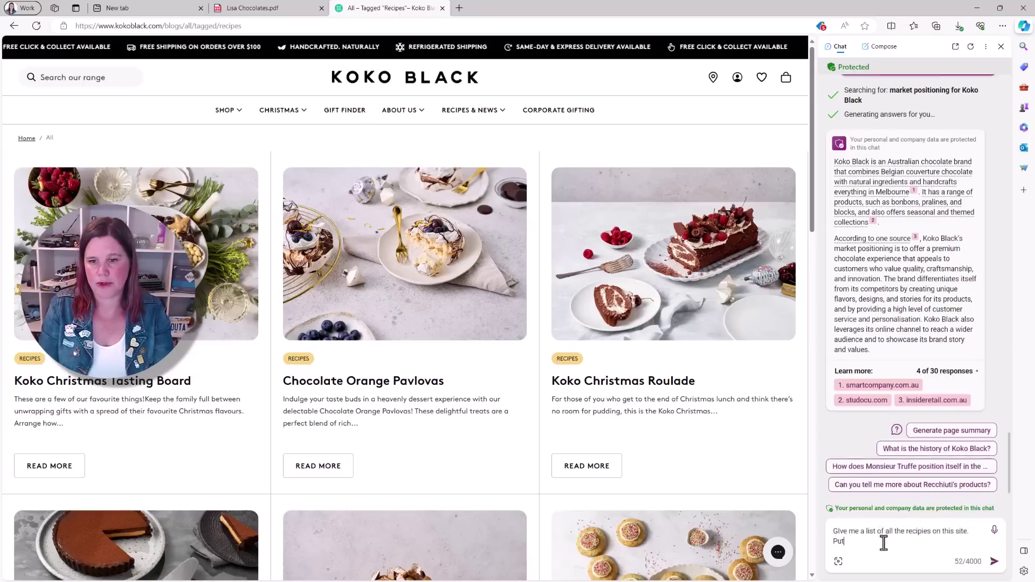
{"action": "type", "text": " them in a table with the n"}
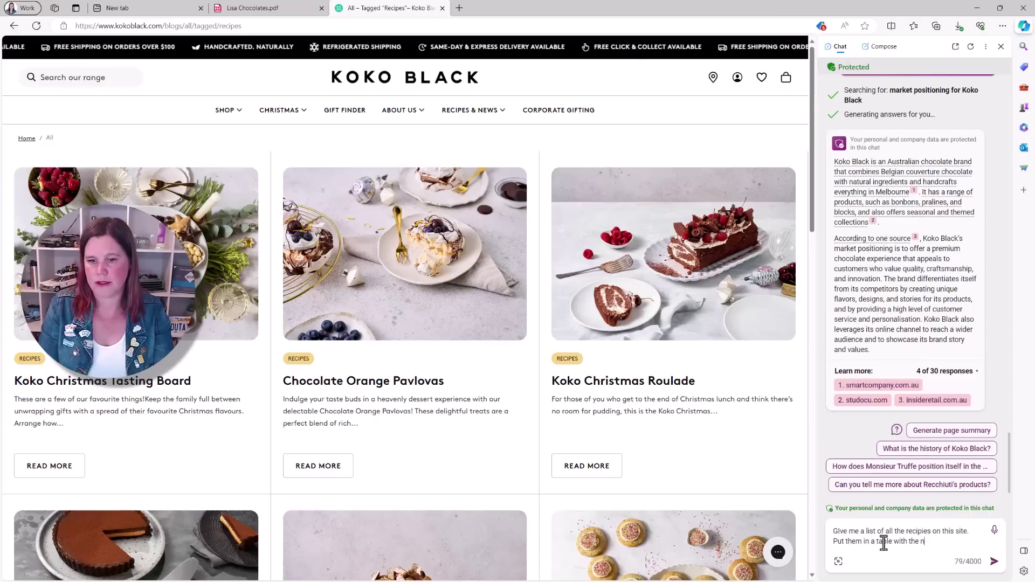
{"action": "type", "text": "ame and a short desr"}
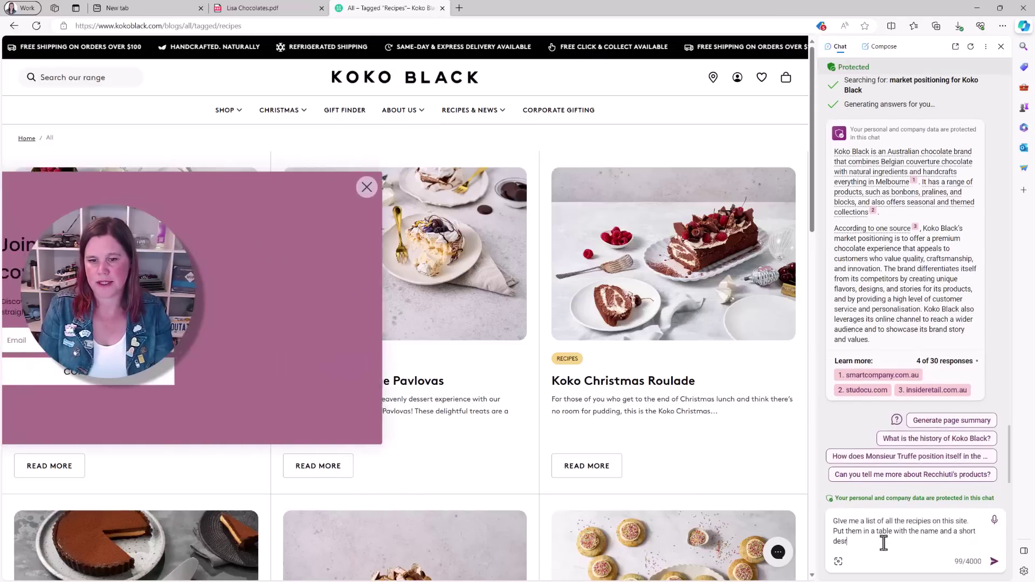
{"action": "key", "text": "BackSpace"}
{"action": "type", "text": "criptions"}
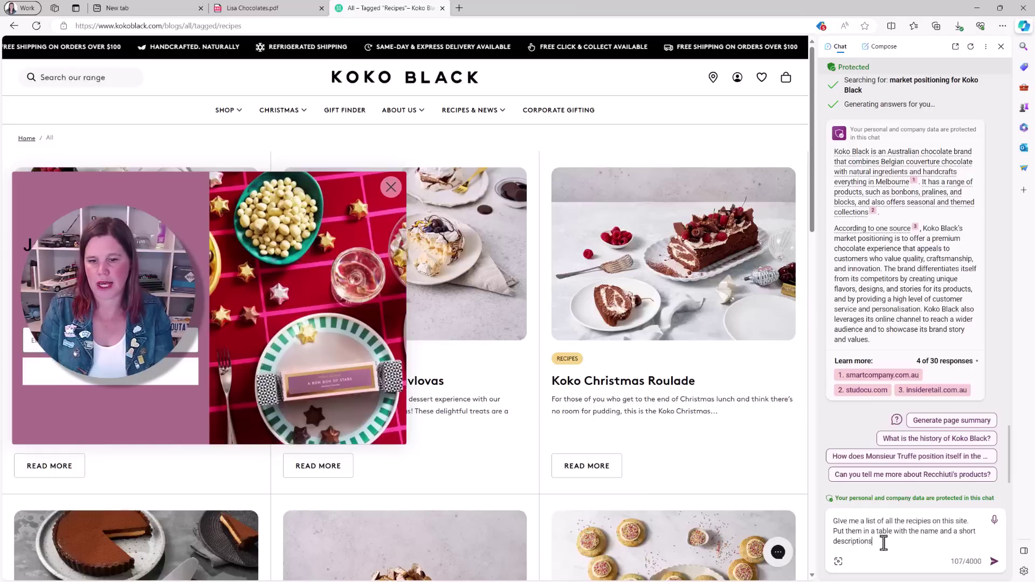
{"action": "key", "text": "Return"}
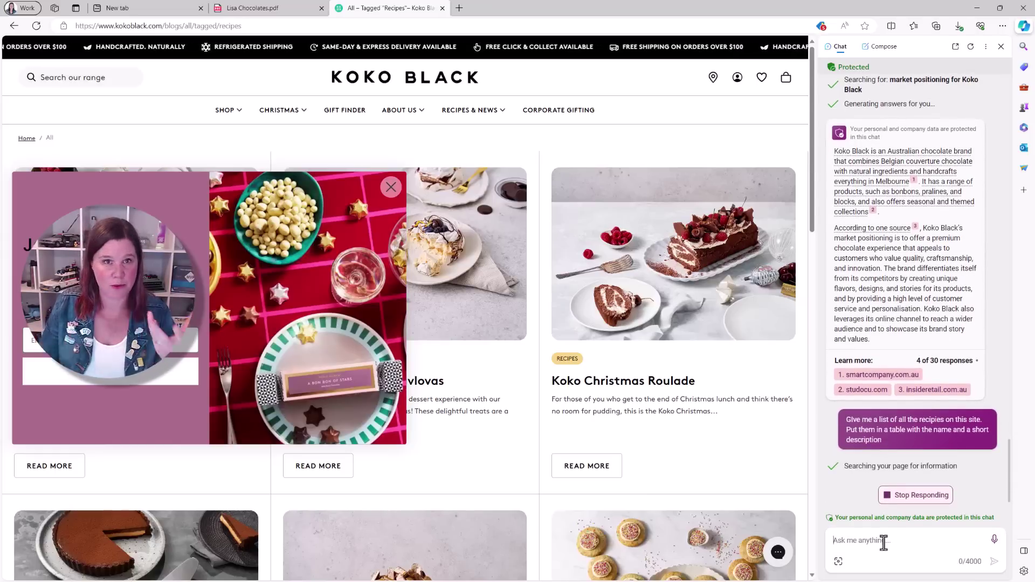
{"action": "left_click", "coordinate": [391, 187]}
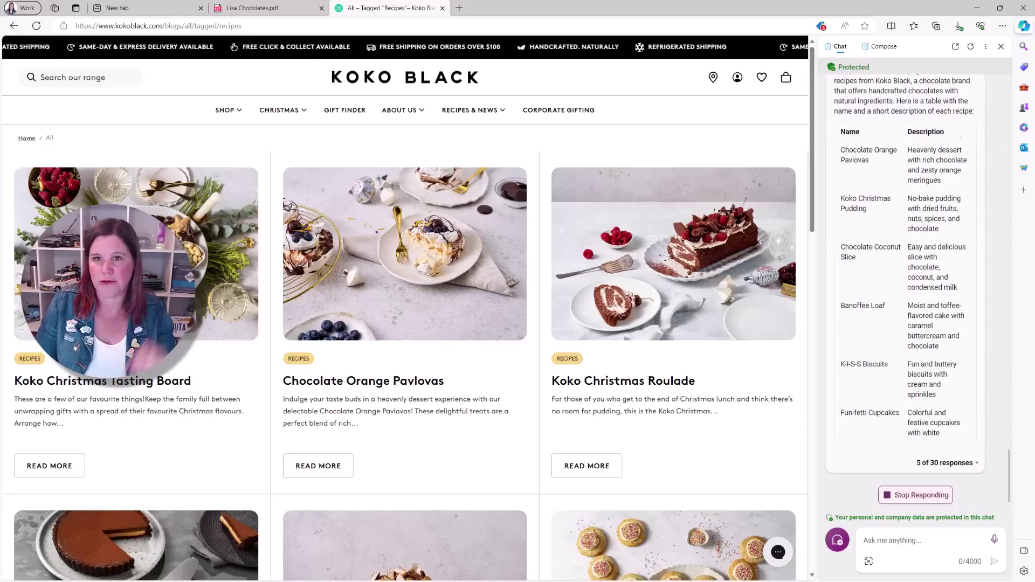
{"action": "left_click", "coordinate": [1002, 26]}
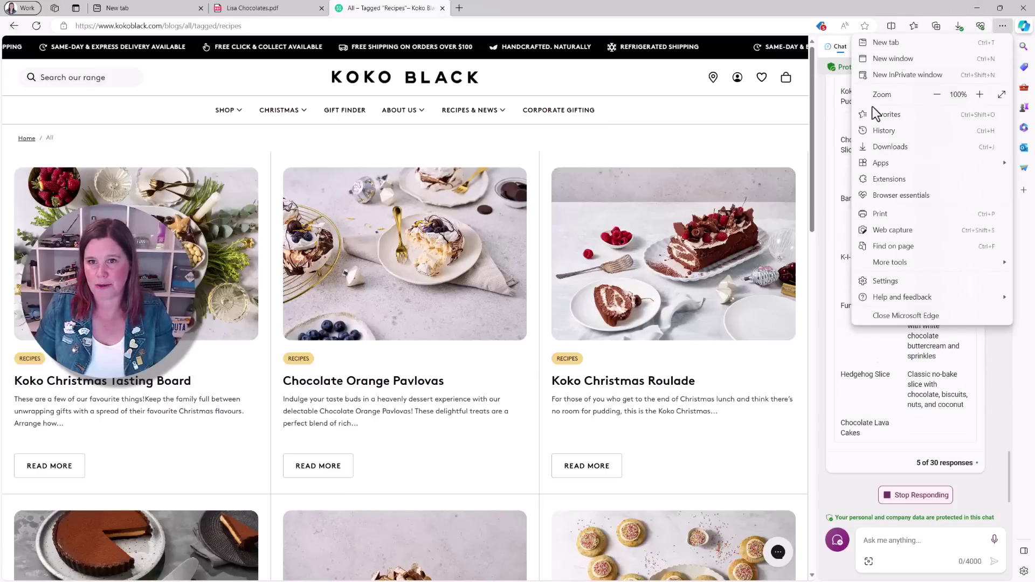
{"action": "left_click", "coordinate": [896, 284]}
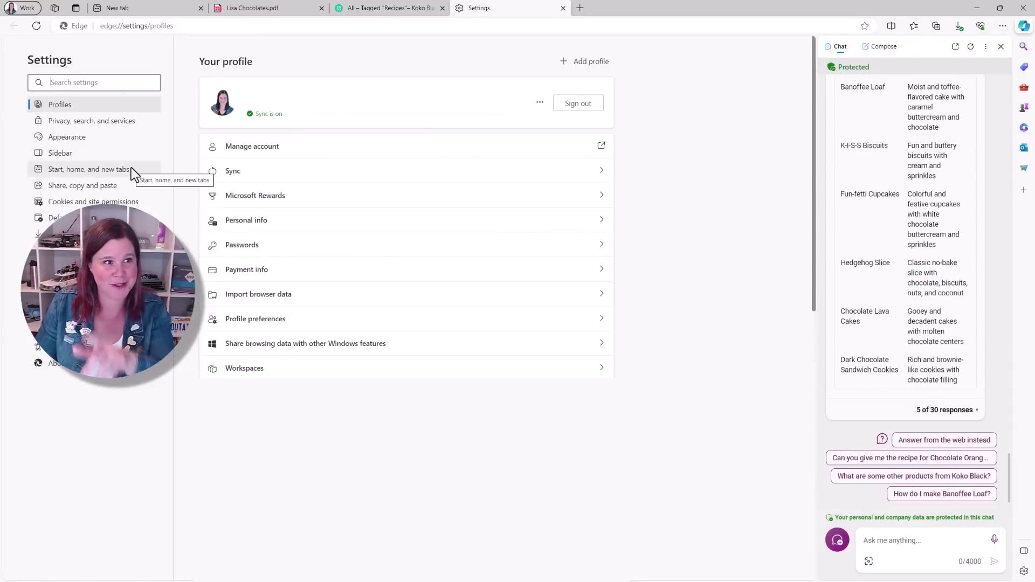
{"action": "left_click", "coordinate": [54, 155]}
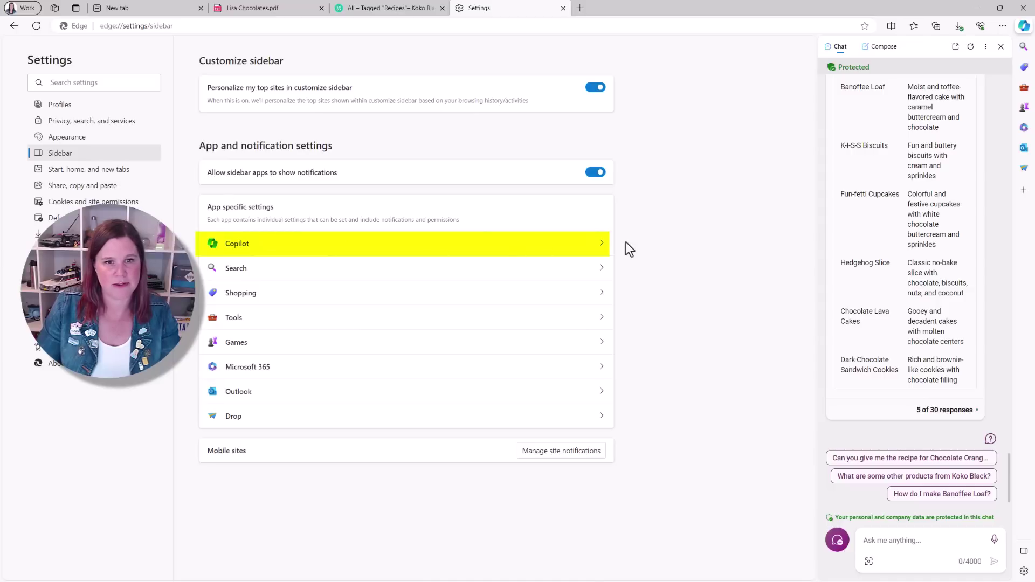
{"action": "left_click", "coordinate": [601, 249]}
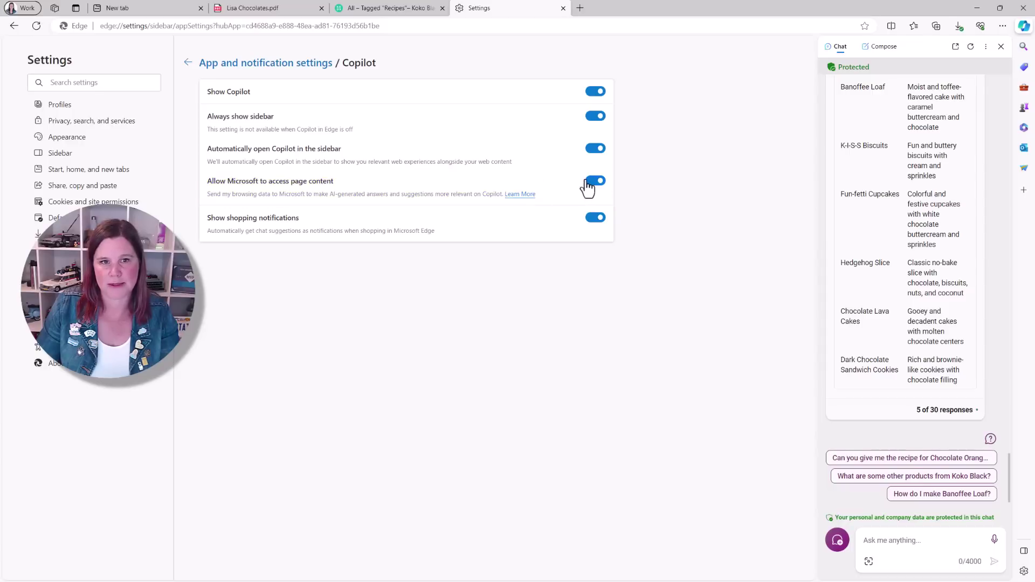
{"action": "left_click", "coordinate": [563, 9]}
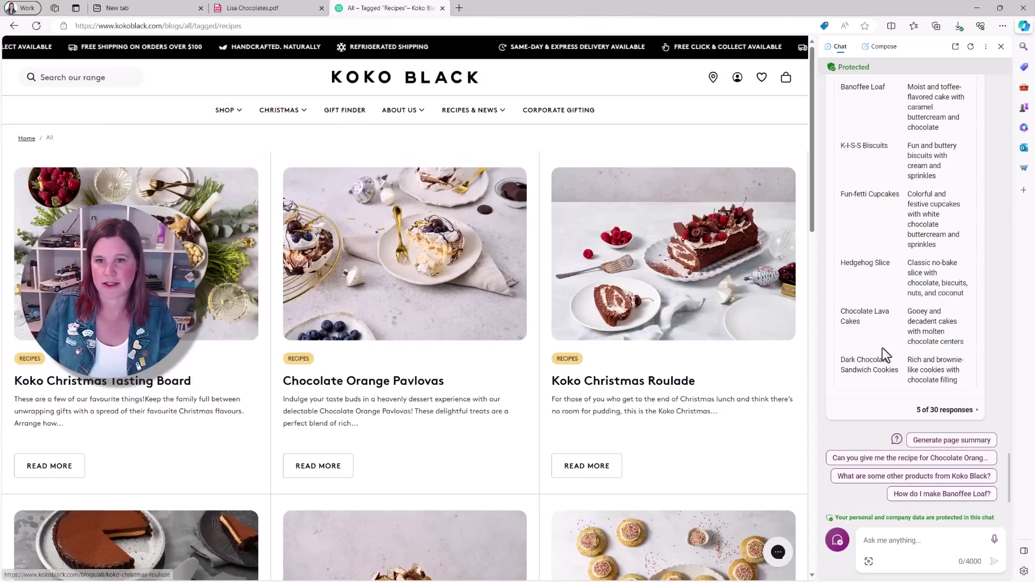
Step: Export the recipe table answer as a text (.txt) file
{"action": "scroll", "coordinate": [885, 351], "scroll_direction": "up", "scroll_amount": 6}
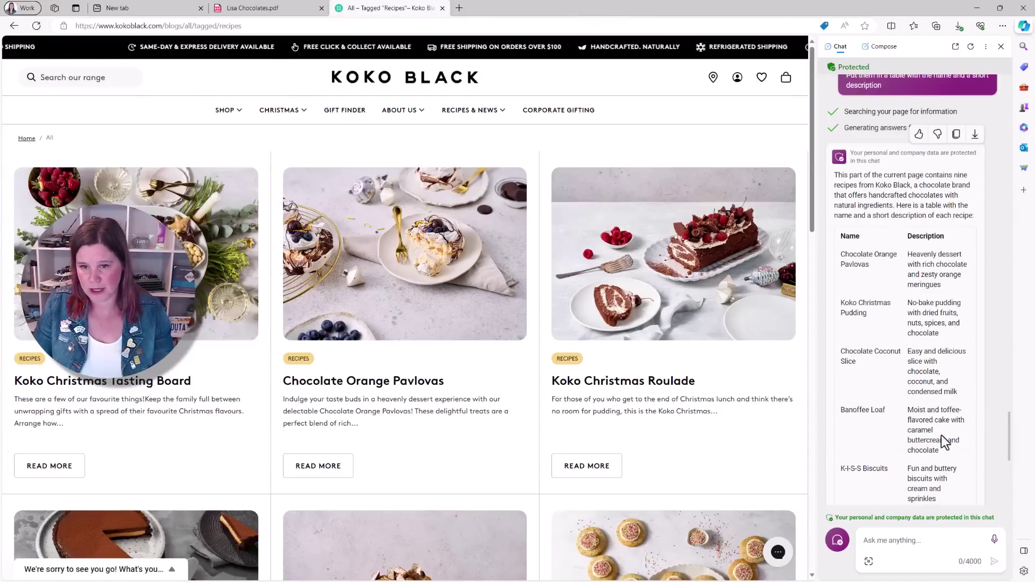
{"action": "scroll", "coordinate": [941, 435], "scroll_direction": "down", "scroll_amount": 2}
{"action": "scroll", "coordinate": [941, 435], "scroll_direction": "up", "scroll_amount": 4}
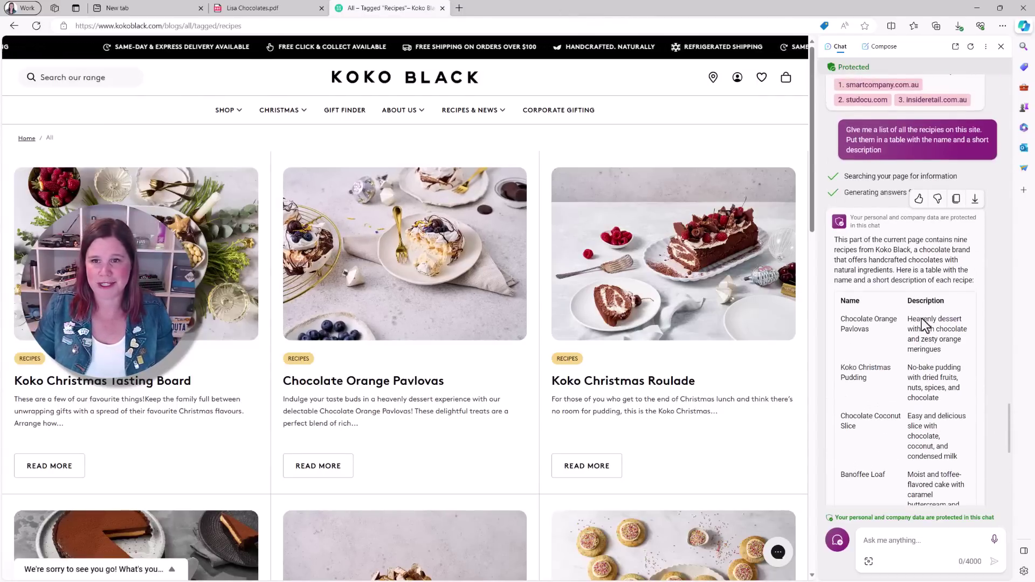
{"action": "left_click", "coordinate": [975, 200]}
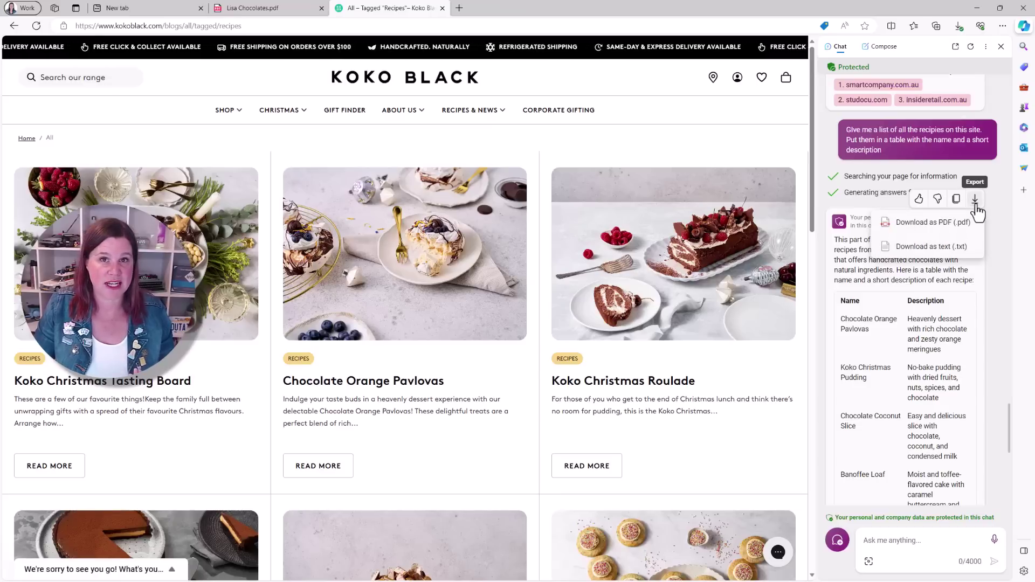
{"action": "left_click", "coordinate": [964, 255]}
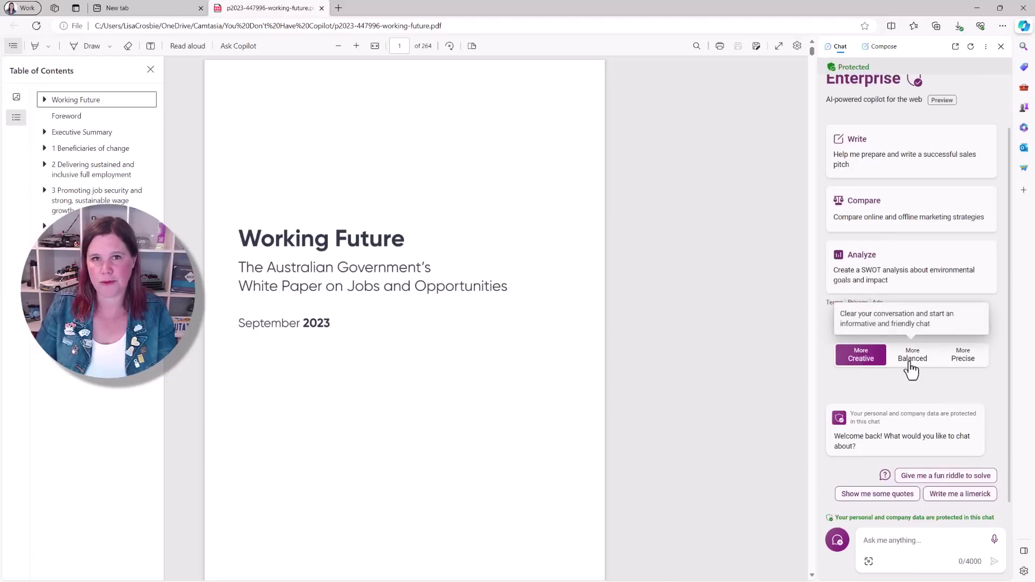
Step: Switch the conversation style to More Precise, then back to More Creative
{"action": "left_click", "coordinate": [962, 358]}
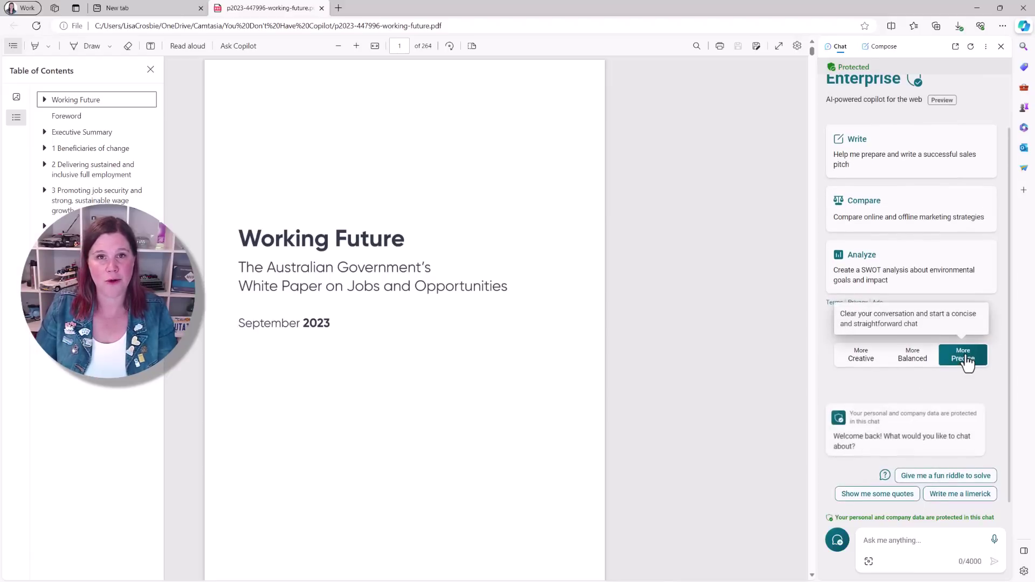
{"action": "left_click", "coordinate": [861, 357]}
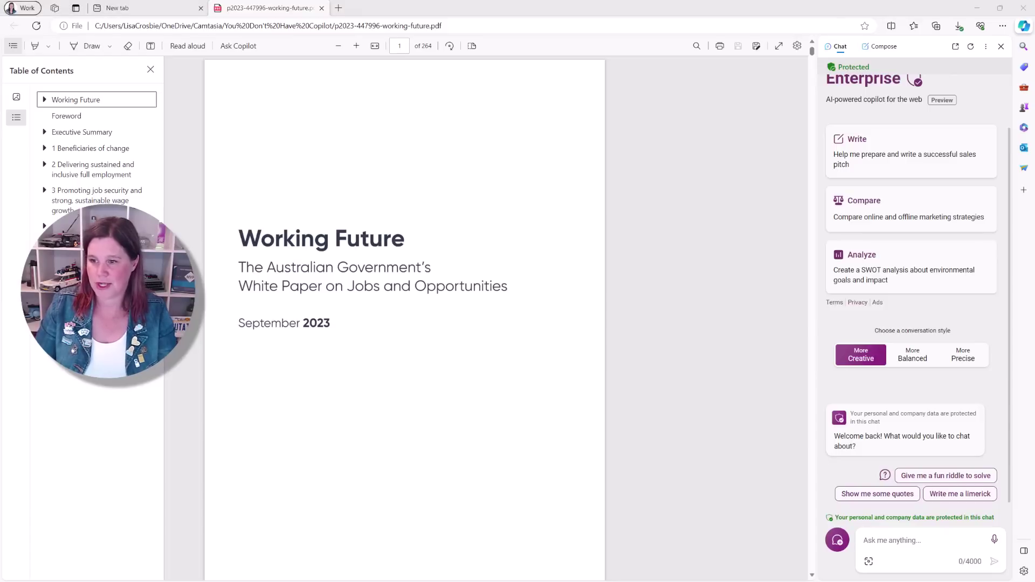
Step: Ask Bing Chat for the key points of the Working Future white paper
{"action": "left_click", "coordinate": [907, 546]}
{"action": "type", "text": "What are the key points of this document"}
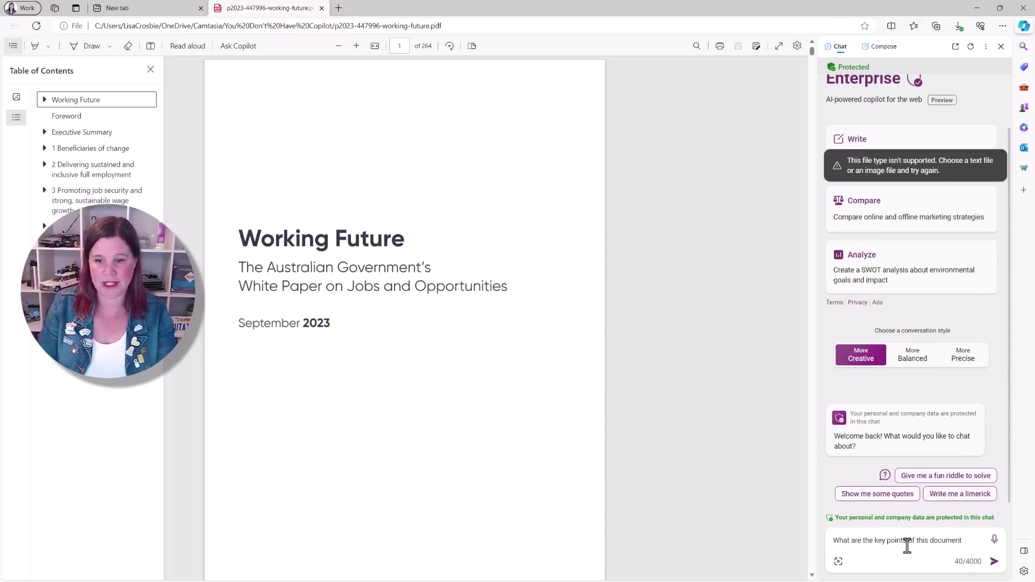
{"action": "type", "text": "."}
{"action": "key", "text": "Return"}
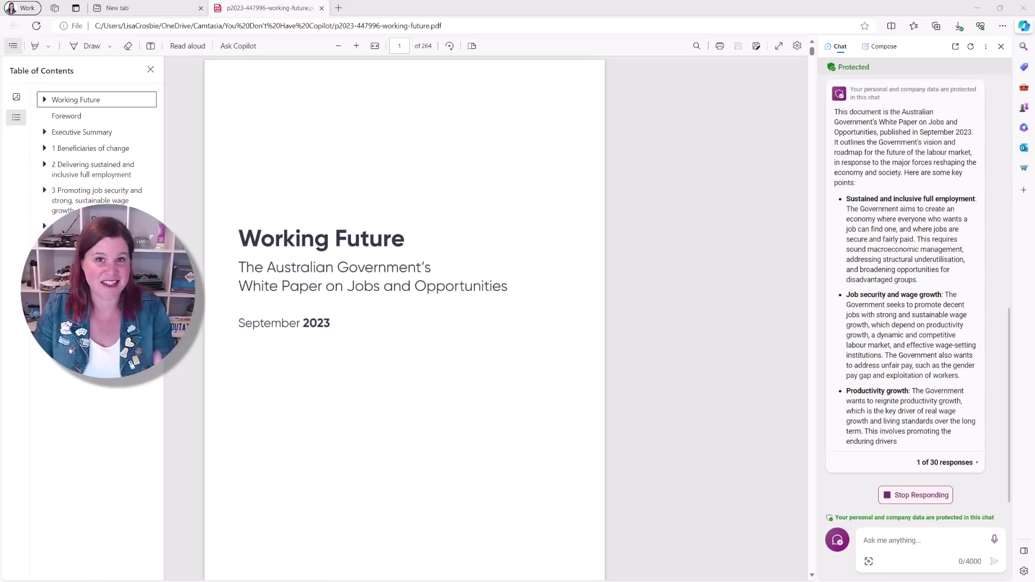
Step: Jump to the cited Foreword passage in the PDF from the answer's citation
{"action": "left_click", "coordinate": [891, 539]}
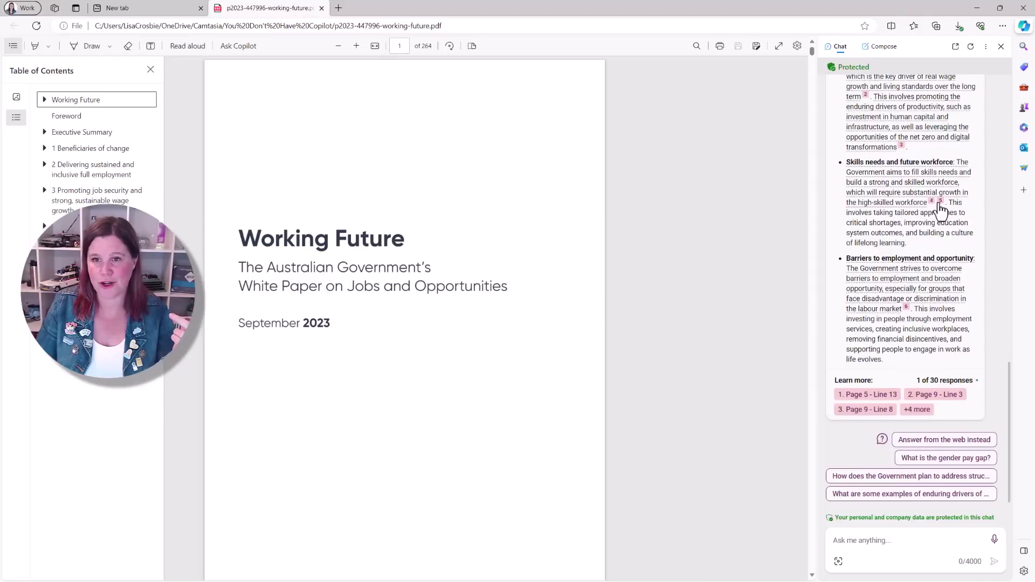
{"action": "left_click", "coordinate": [912, 204]}
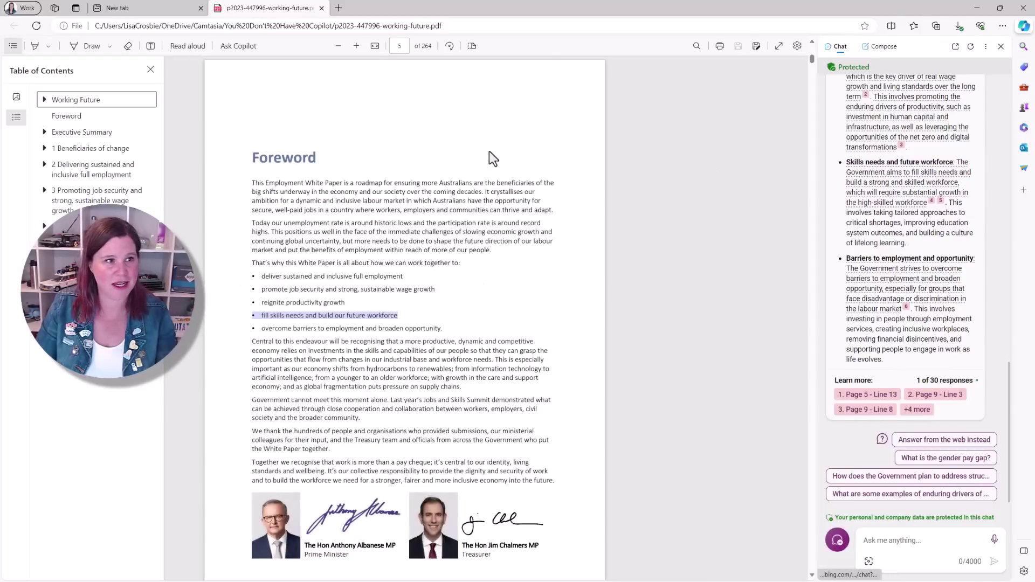
{"action": "left_click", "coordinate": [878, 539]}
Step: Ask what a Sydney book publisher importing from its US head office should do
{"action": "type", "text": "Your organisation is a book publishing company which publishes locally in Sydney and imports books from your head office in the United states. You sell directly from your website and through retail stores. What are the key areas addressed in this report that you need to understand. What action will you need to take?"}
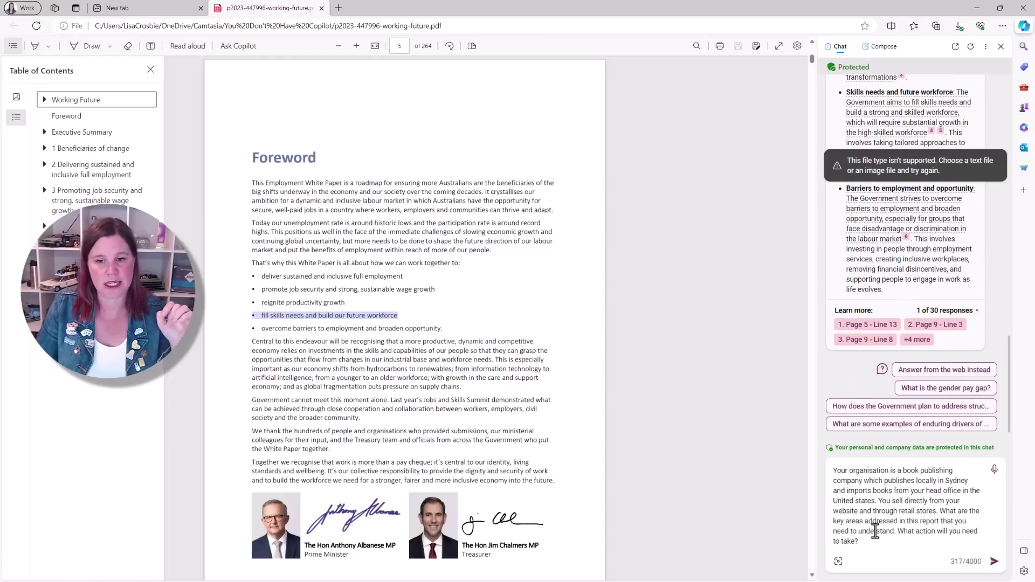
{"action": "left_click", "coordinate": [993, 561]}
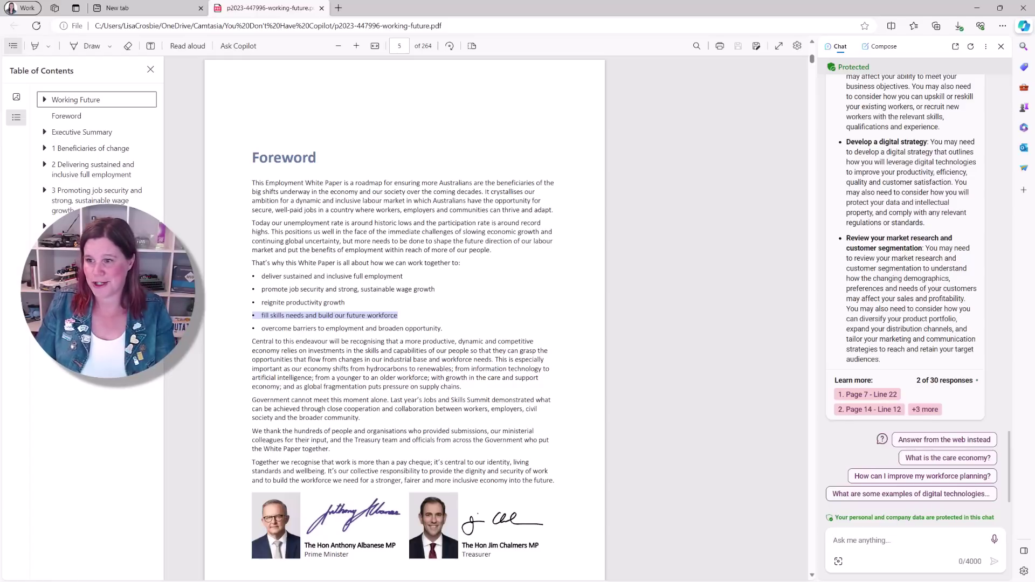
Step: Request headings and bullet points for an executive presentation of at most five slides
{"action": "left_click", "coordinate": [916, 540]}
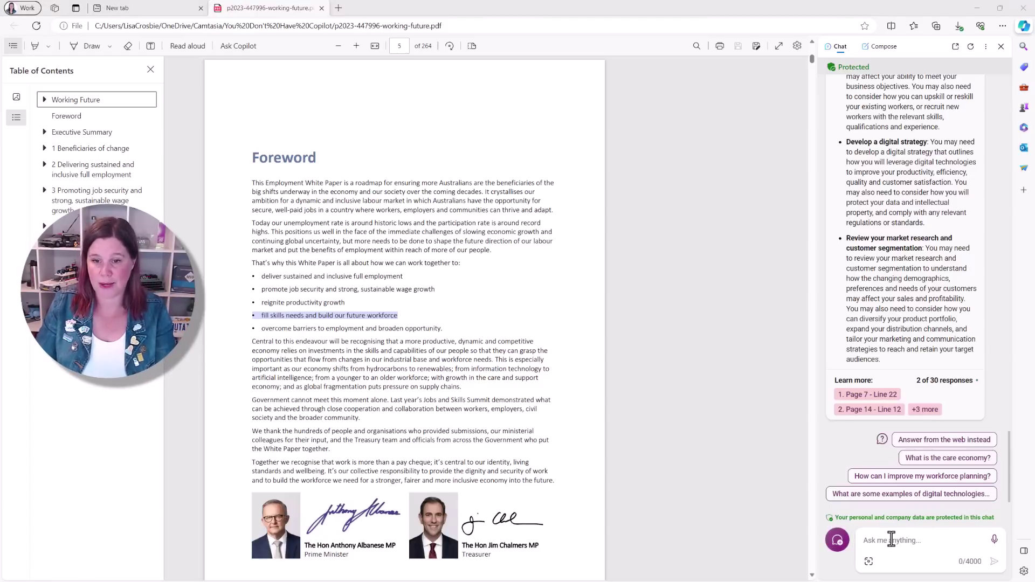
{"action": "type", "text": "You need to prepare a short presentation on this paper for your executive team. Please write up the headings and bullet points for a powerpoint presentation which is no longer than 5 slides"}
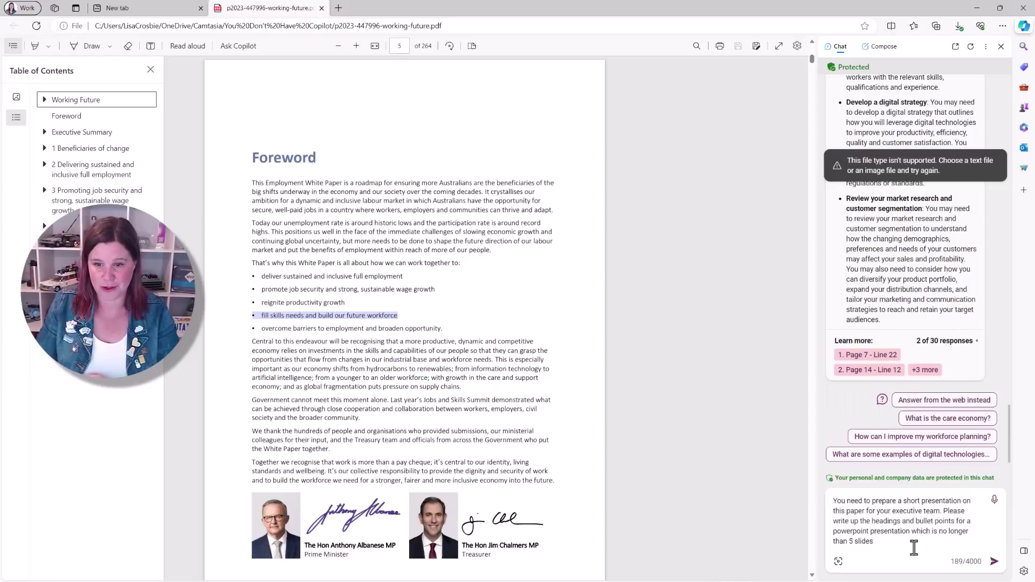
{"action": "left_click", "coordinate": [994, 561]}
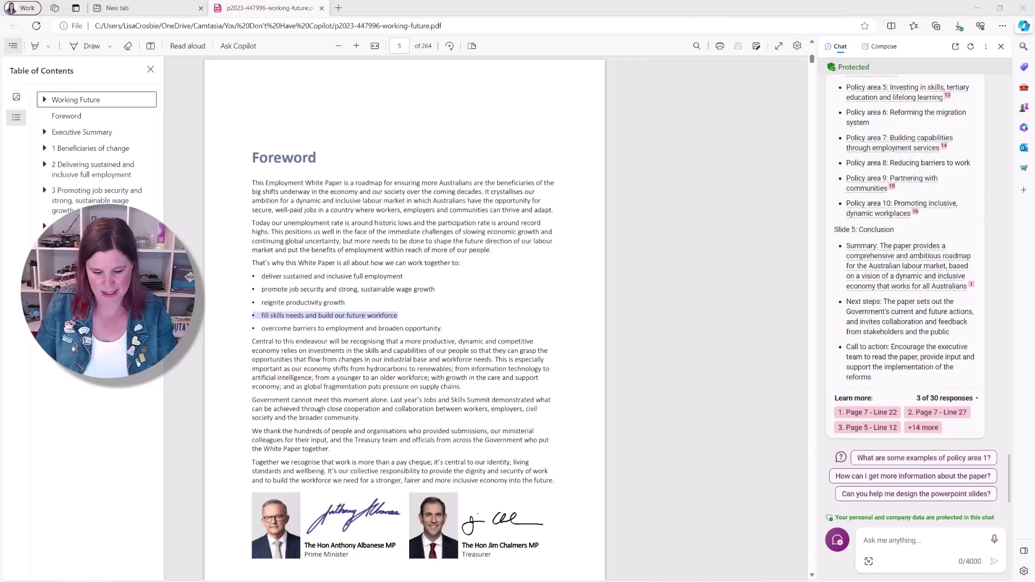
Step: Request a talk track introducing the white paper's topic, and stage the invitation email prompt
{"action": "left_click", "coordinate": [891, 541]}
{"action": "type", "text": "Write a talk track for the speaker to introduce the topic to the group."}
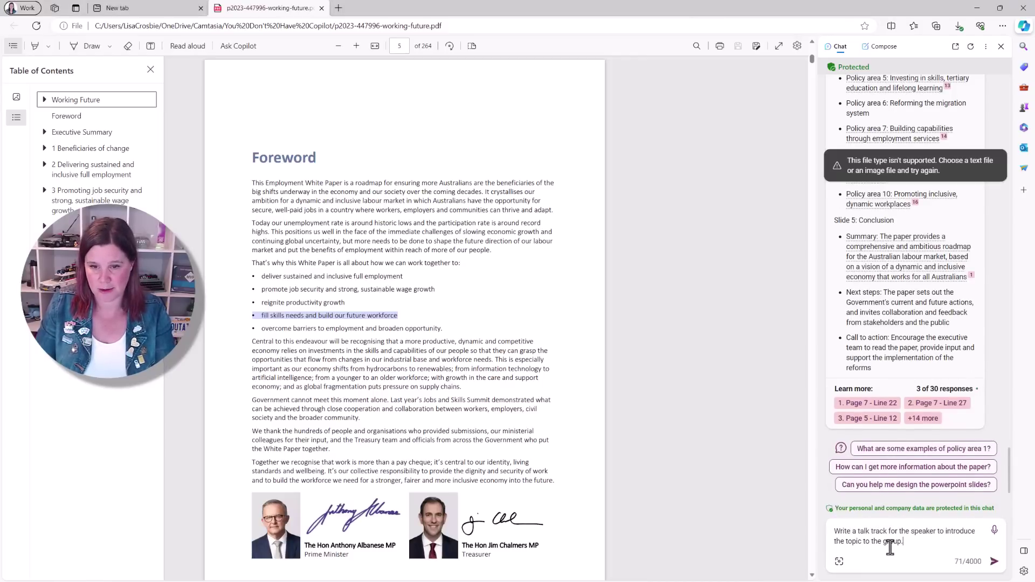
{"action": "key", "text": "Return"}
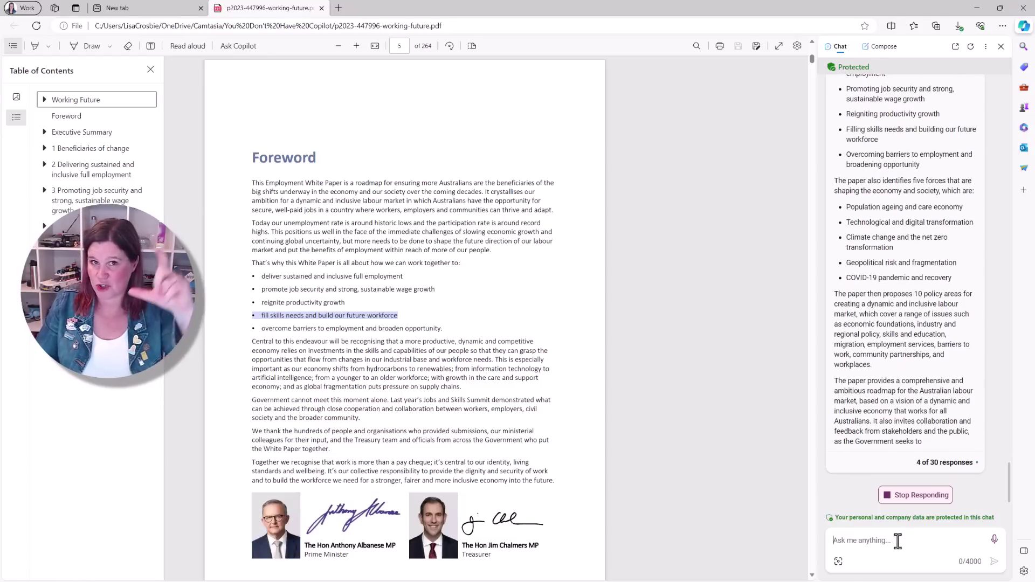
{"action": "type", "text": "You are the middle level manager presenting on this report to your executive team. Write an email inviting them to the session. It should be professional in tone and as short as possible while conveying the value of the session and what will be covered"}
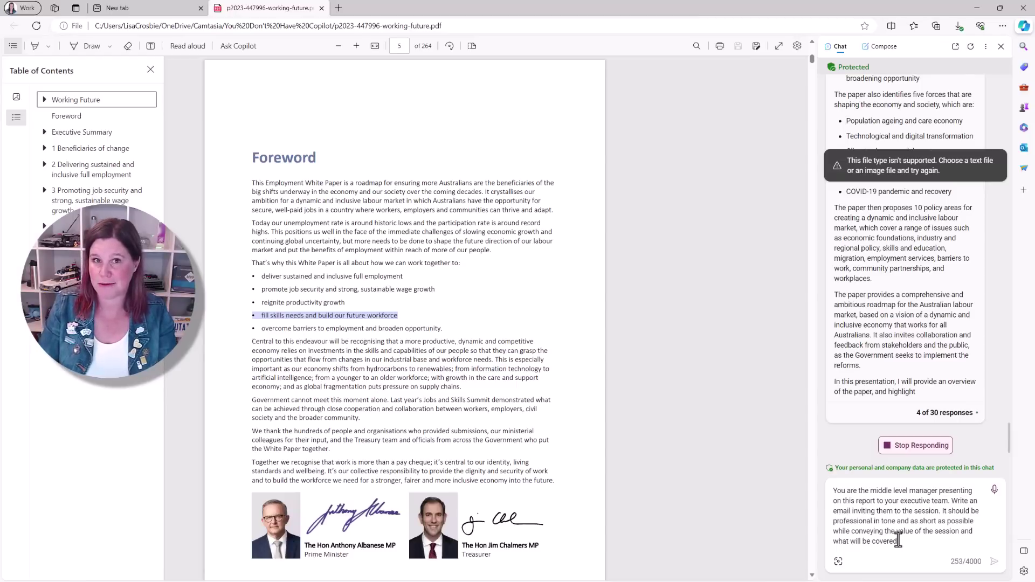
Step: Send the executive invitation email request, then ask to rewrite the email shorter
{"action": "left_click", "coordinate": [922, 448]}
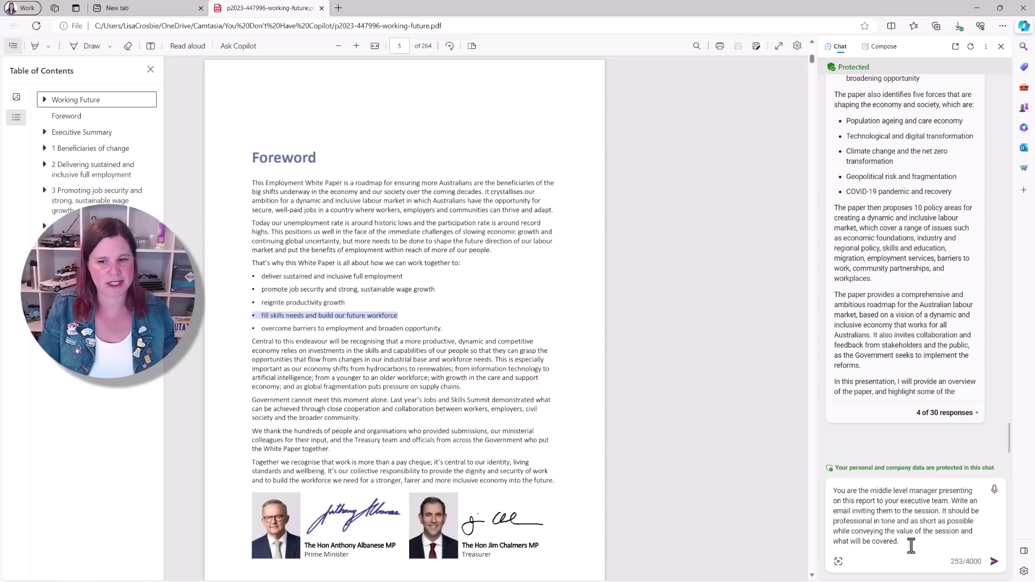
{"action": "key", "text": "Return"}
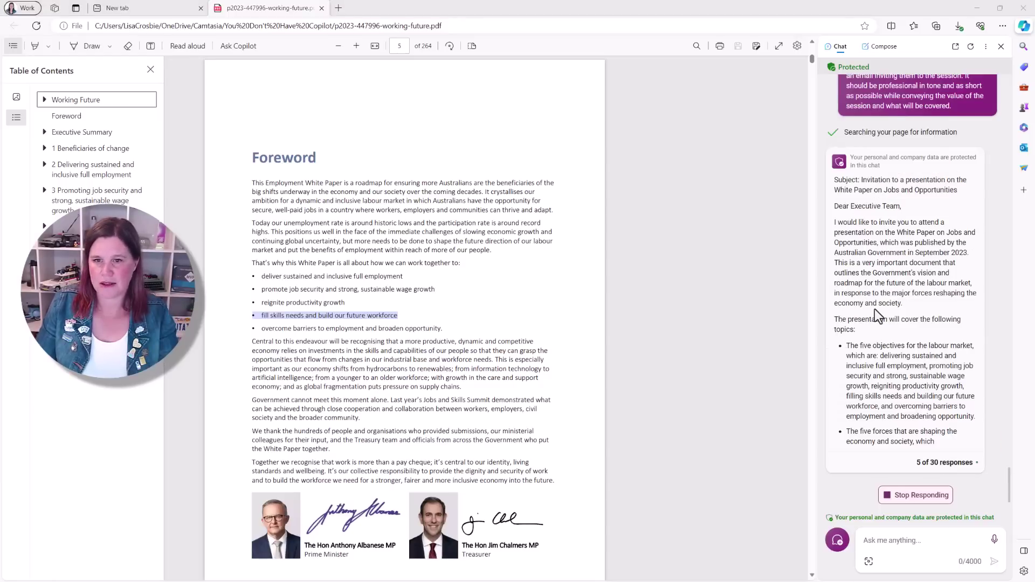
{"action": "left_click", "coordinate": [912, 549]}
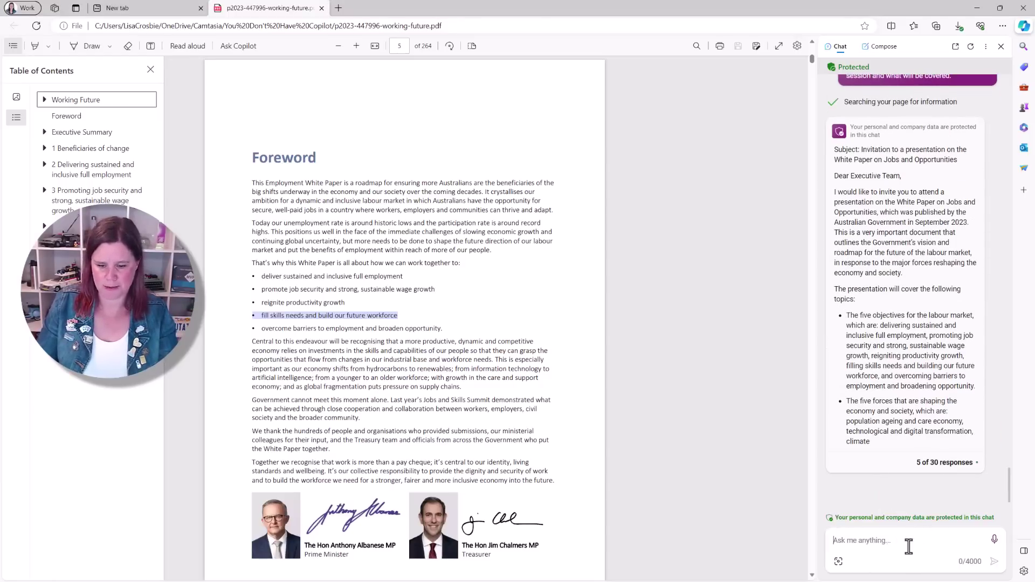
{"action": "type", "text": "Make it shorter"}
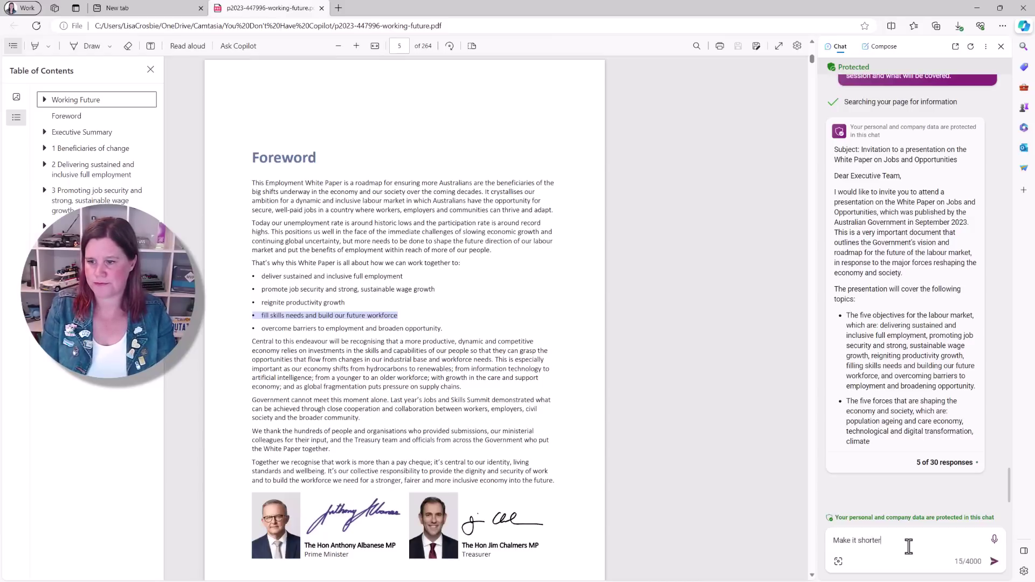
{"action": "key", "text": "Return"}
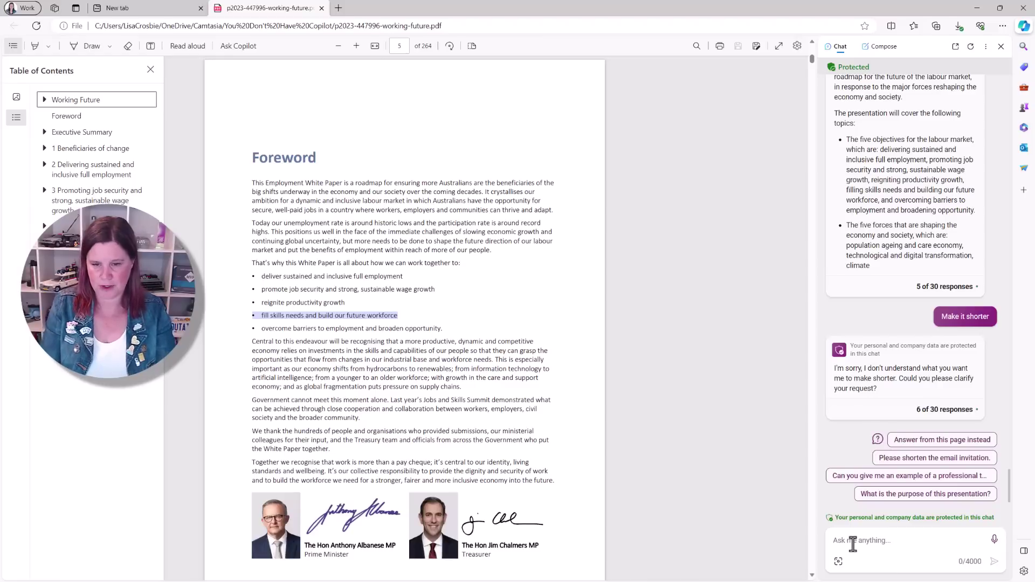
{"action": "type", "text": "Rewrite the email and make it"}
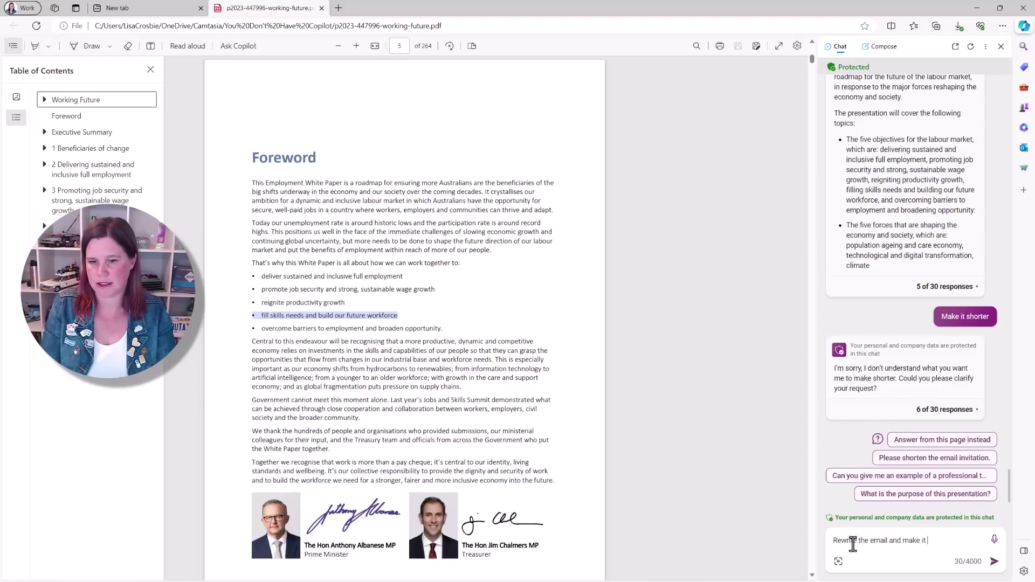
{"action": "type", "text": " shorter"}
{"action": "key", "text": "Return"}
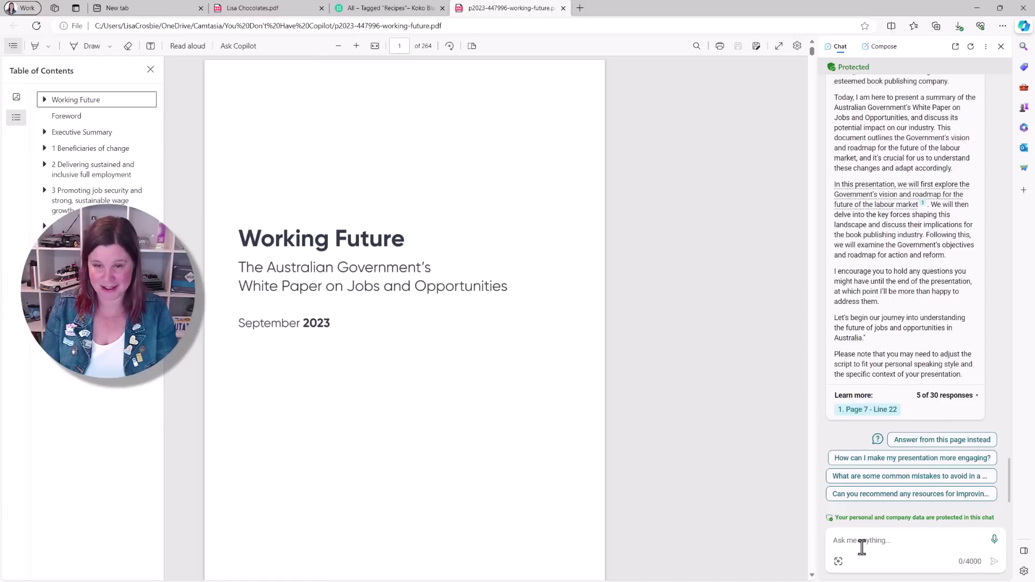
Step: Ask Copilot to generate an image for the first slide
{"action": "type", "text": "Generate an image to use on the"}
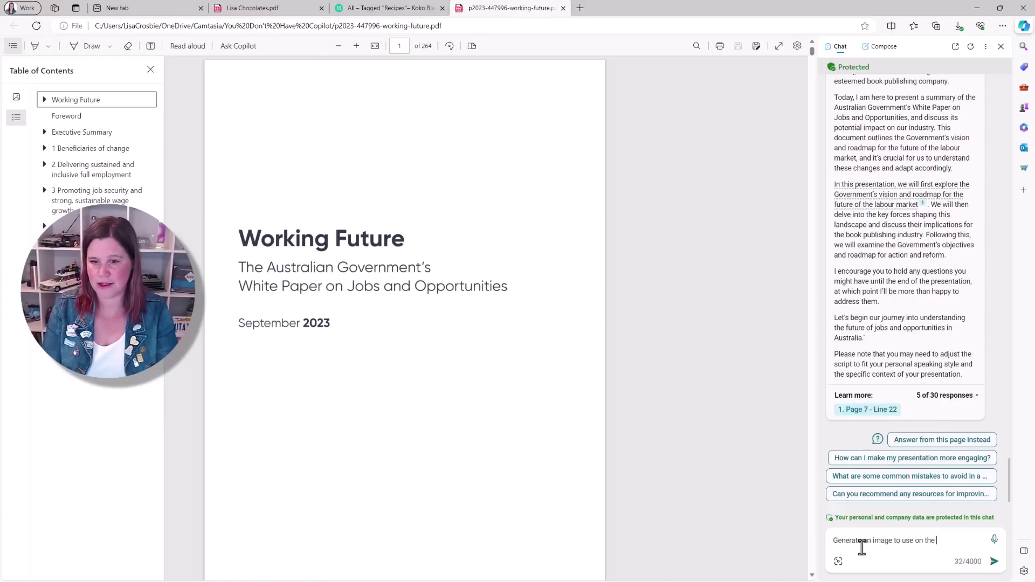
{"action": "type", "text": " first sldoe"}
{"action": "key", "text": "Return"}
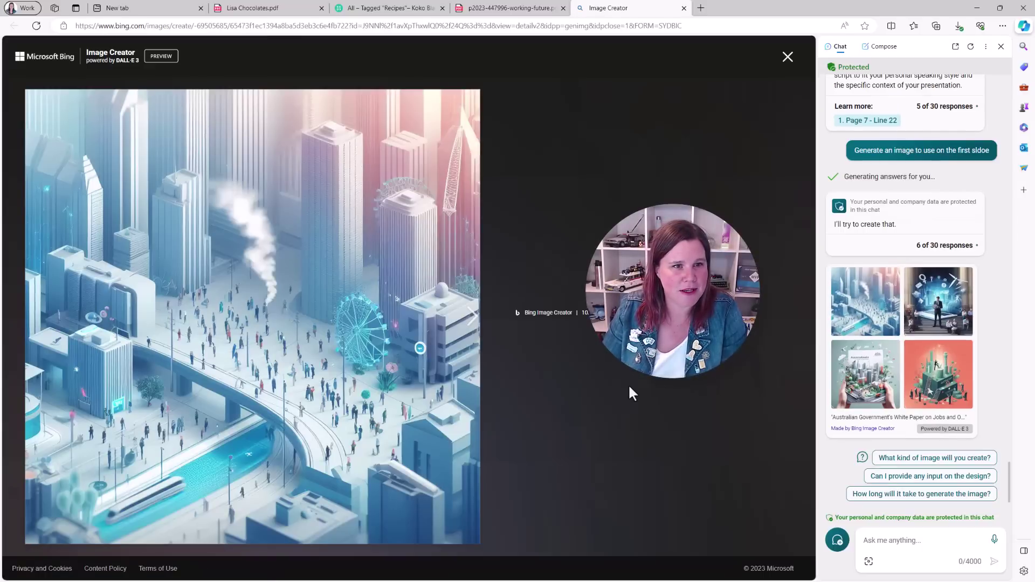
Step: Cycle through the four generated images to the coral ladder-climbing illustration
{"action": "left_click", "coordinate": [464, 319]}
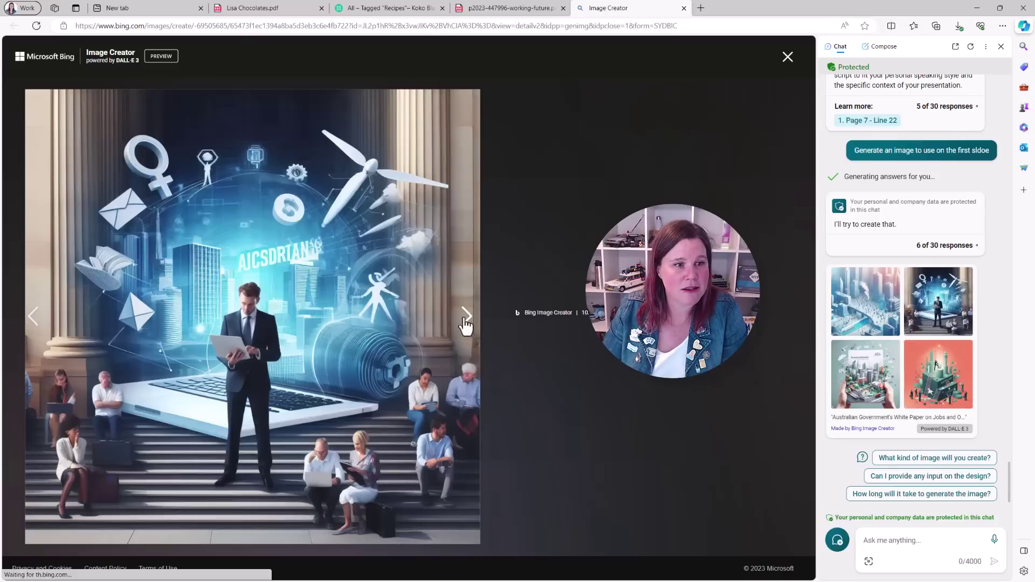
{"action": "left_click", "coordinate": [466, 320]}
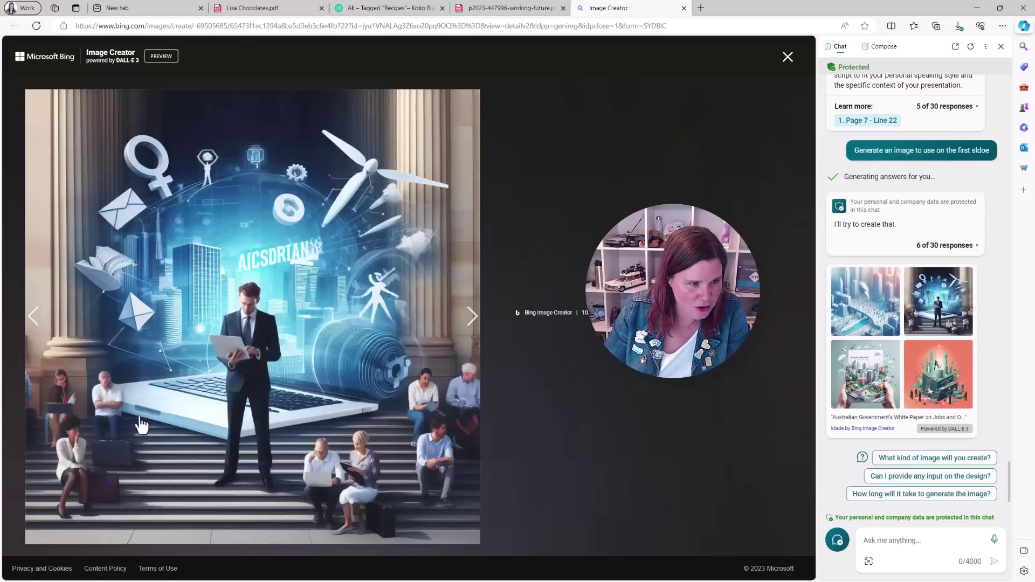
{"action": "left_click", "coordinate": [468, 317]}
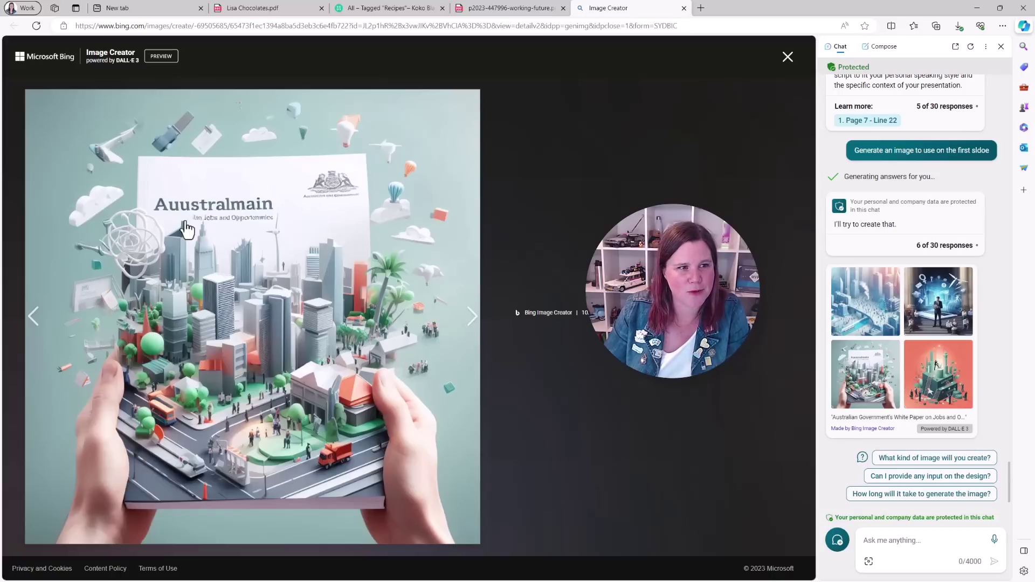
{"action": "left_click", "coordinate": [466, 318]}
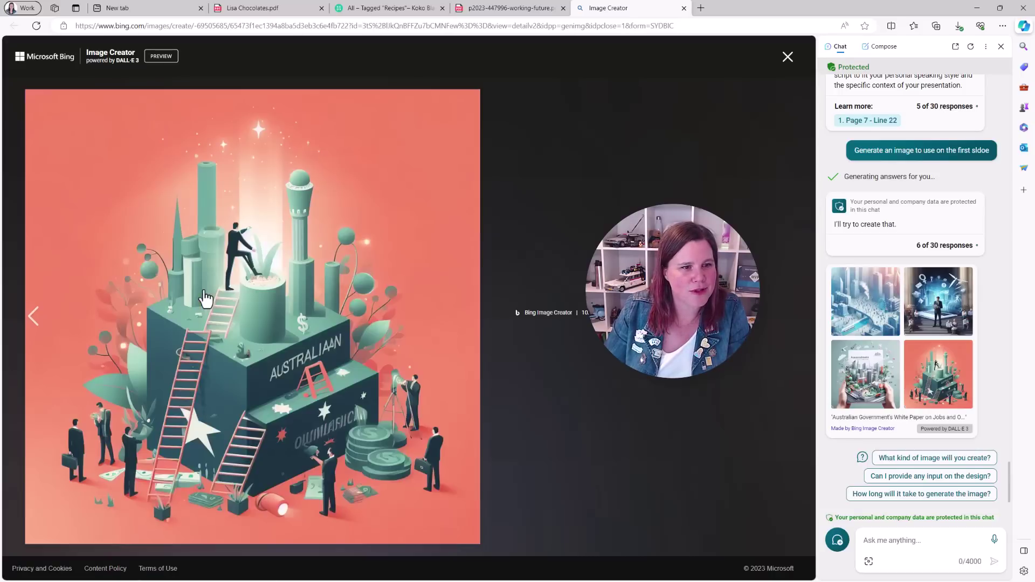
{"action": "left_click", "coordinate": [903, 538]}
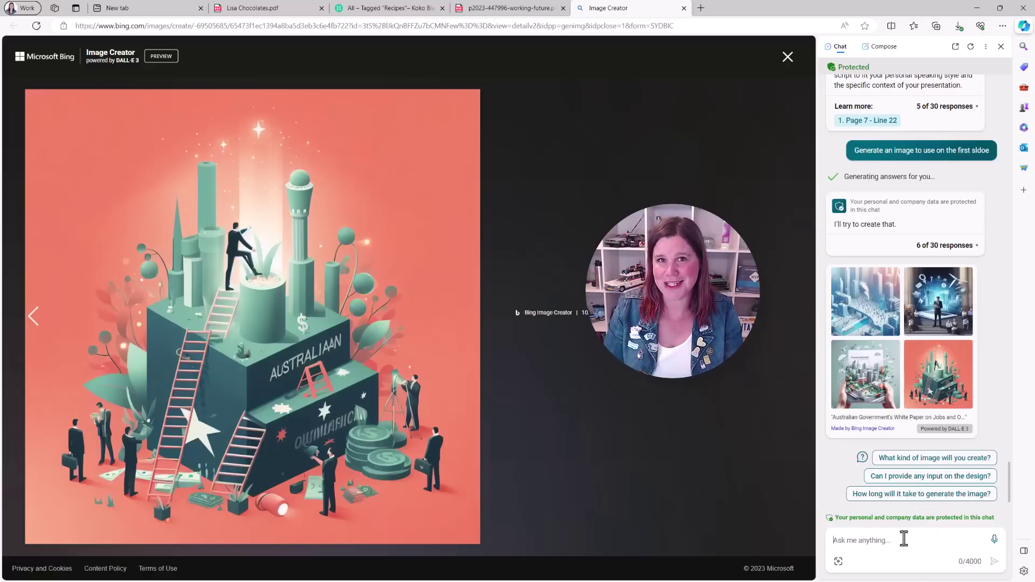